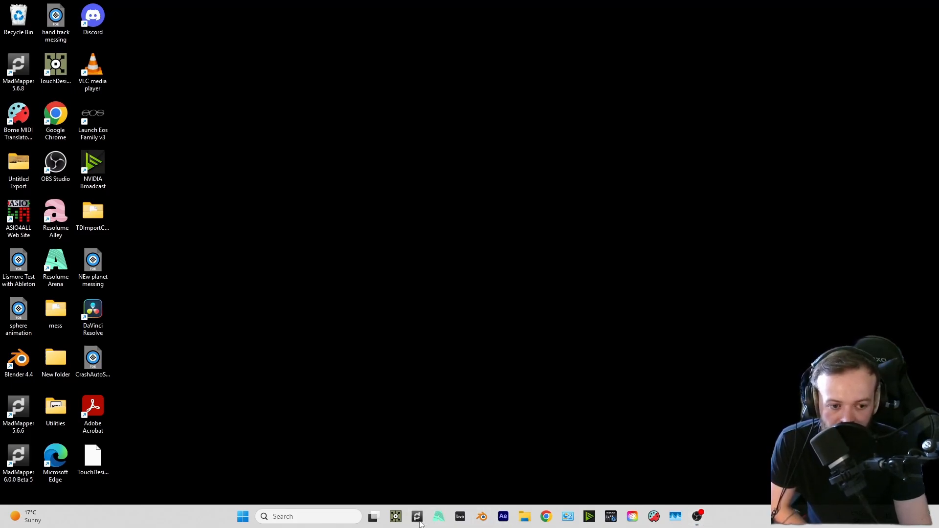
Step: Launch MadMapper and create a new project with Video, DMX and Laser enabled
click(419, 520)
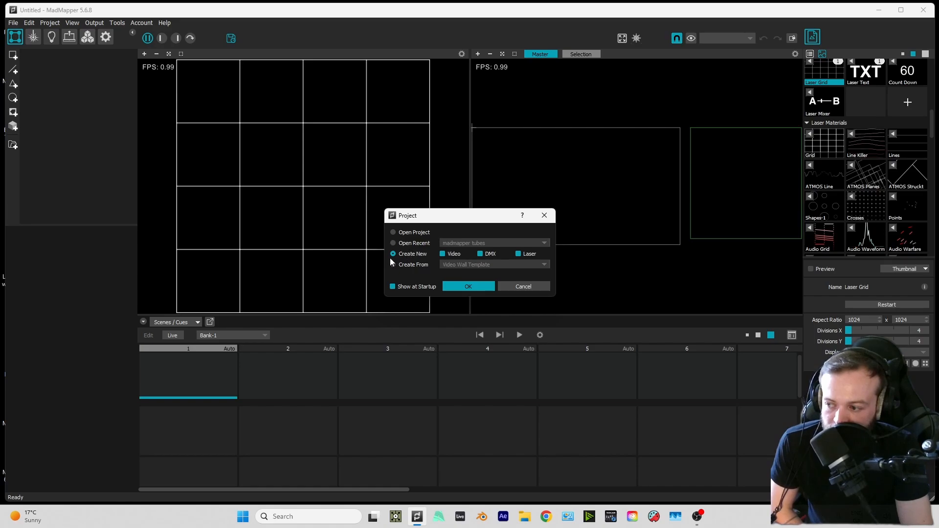
click(469, 288)
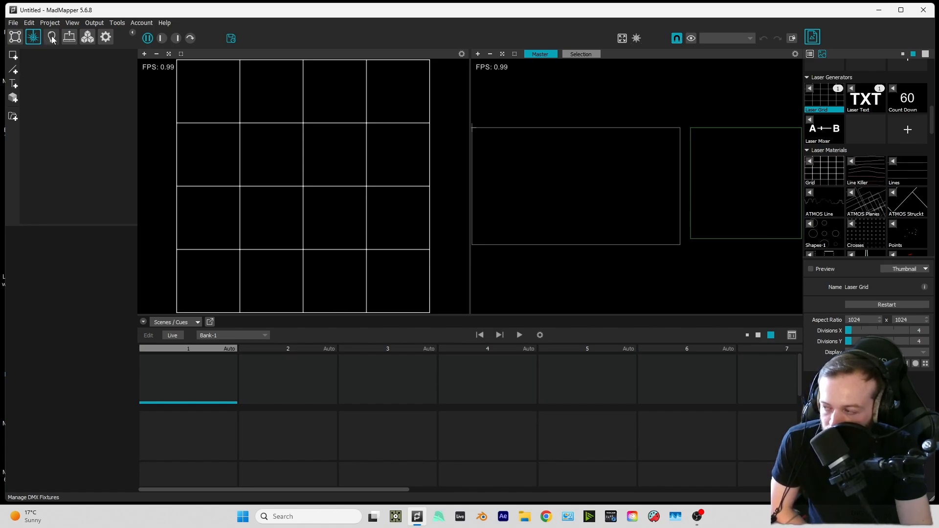
Step: Switch to the DMX fixtures workspace and show the Fixture Editor below the preview
click(52, 39)
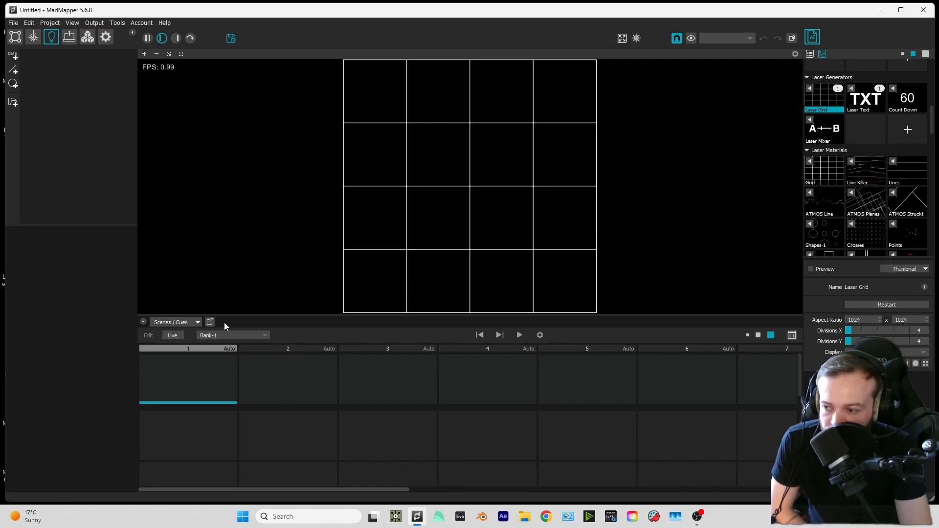
click(143, 321)
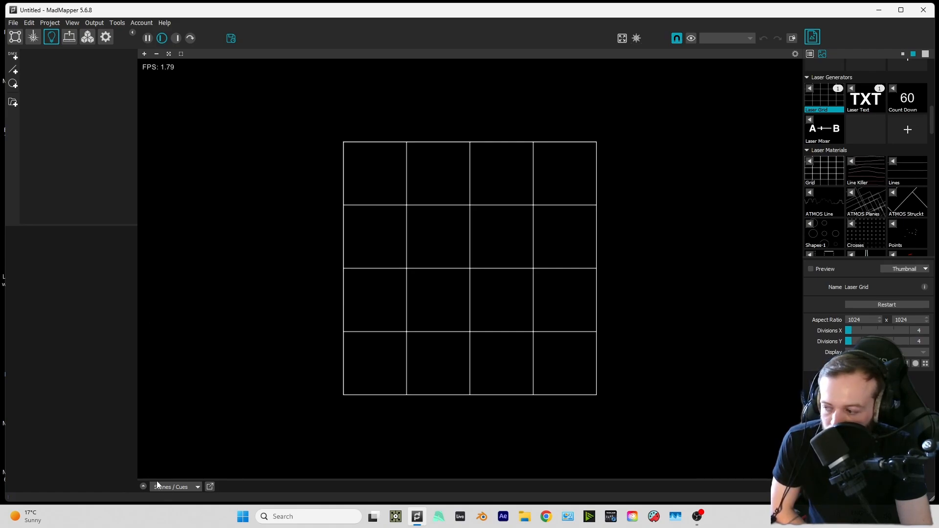
click(143, 487)
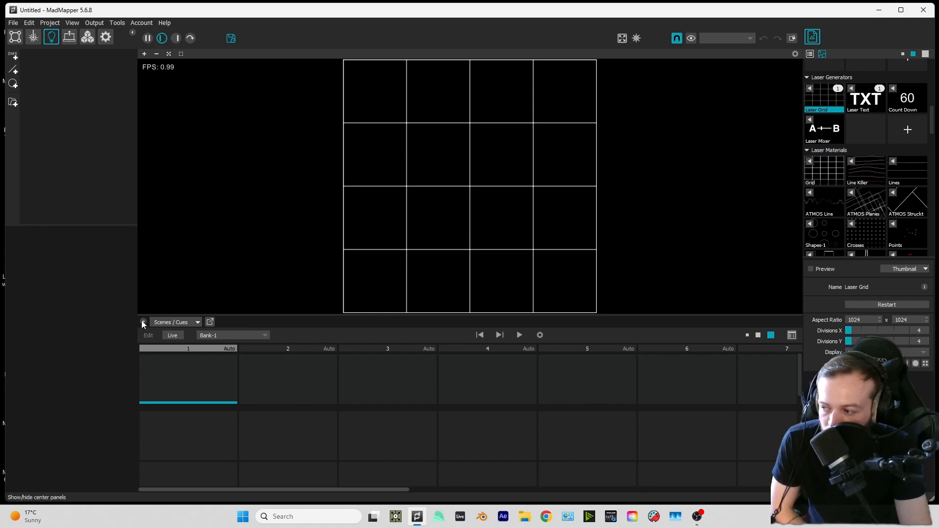
click(185, 323)
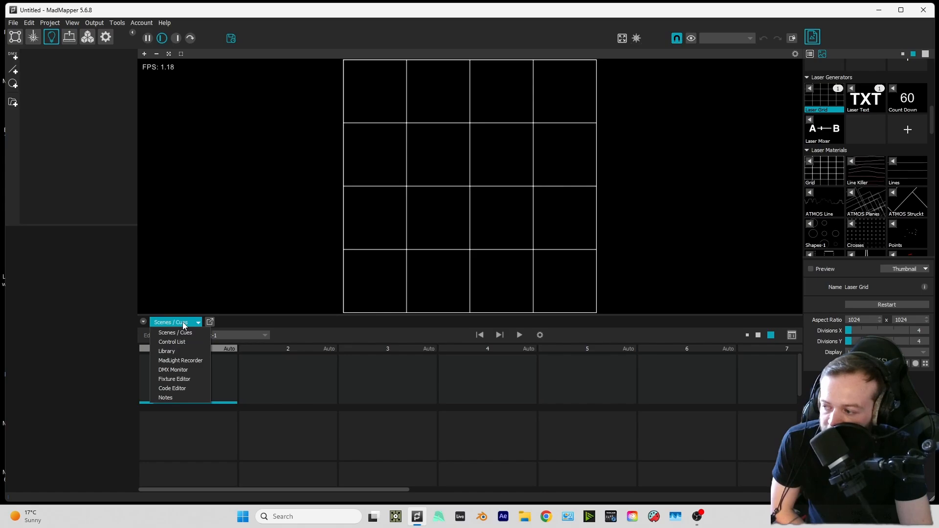
click(185, 380)
scroll(184, 375, up, 2)
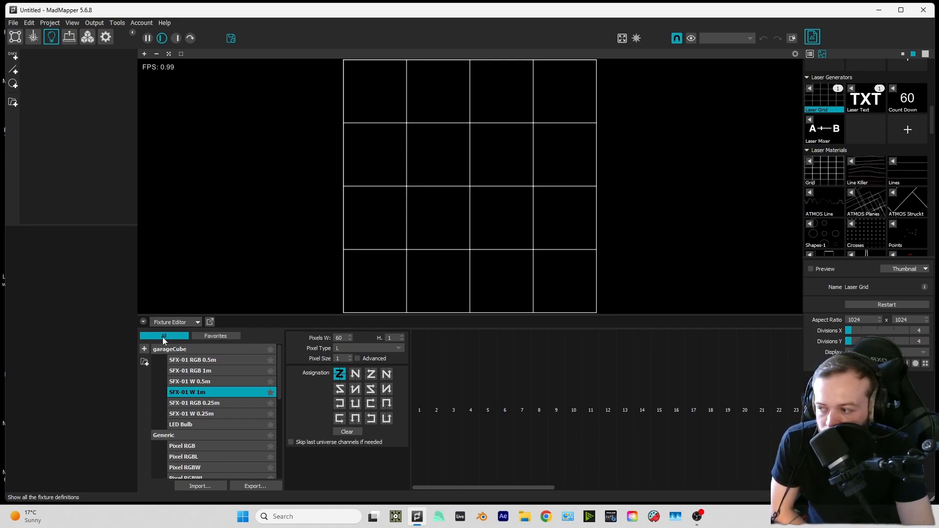
Step: Browse the fixture definitions and select the Generic Pixel RGB definition for editing
click(187, 349)
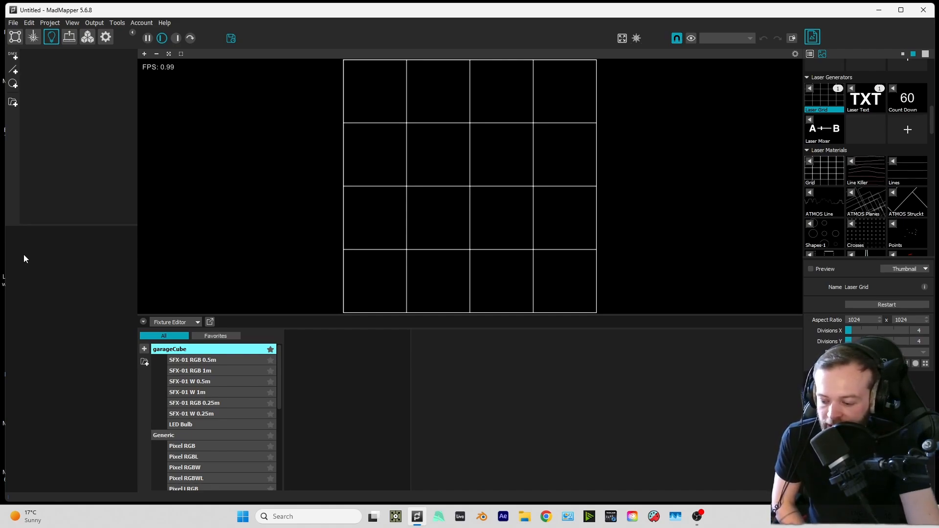
scroll(162, 440, down, 2)
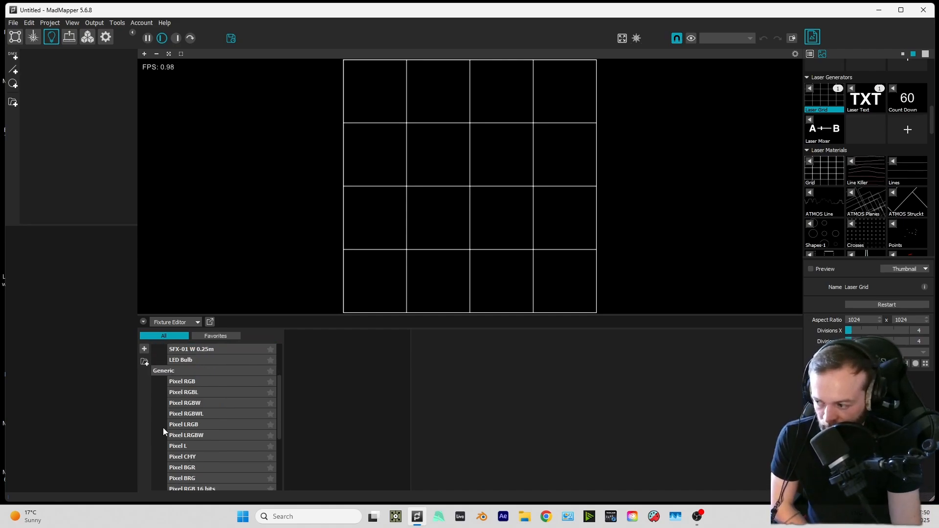
scroll(164, 415, down, 1)
scroll(163, 410, up, 3)
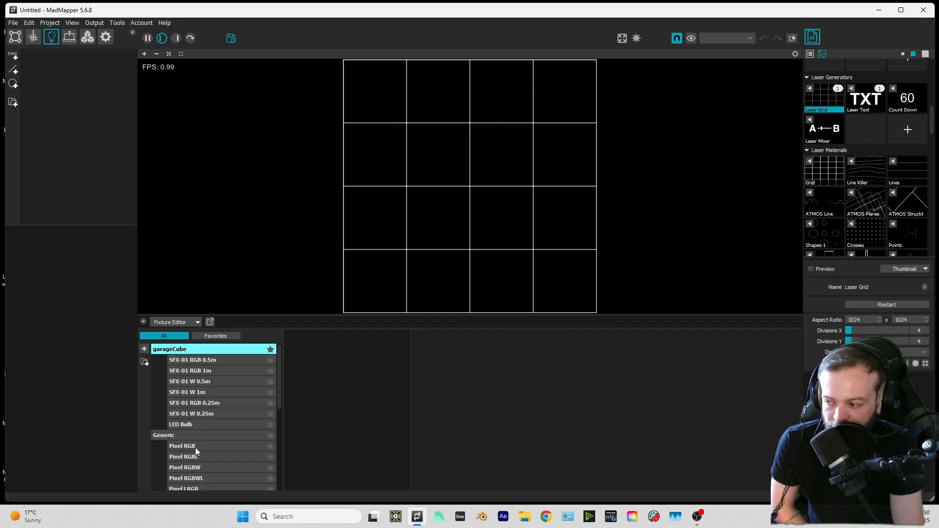
click(178, 444)
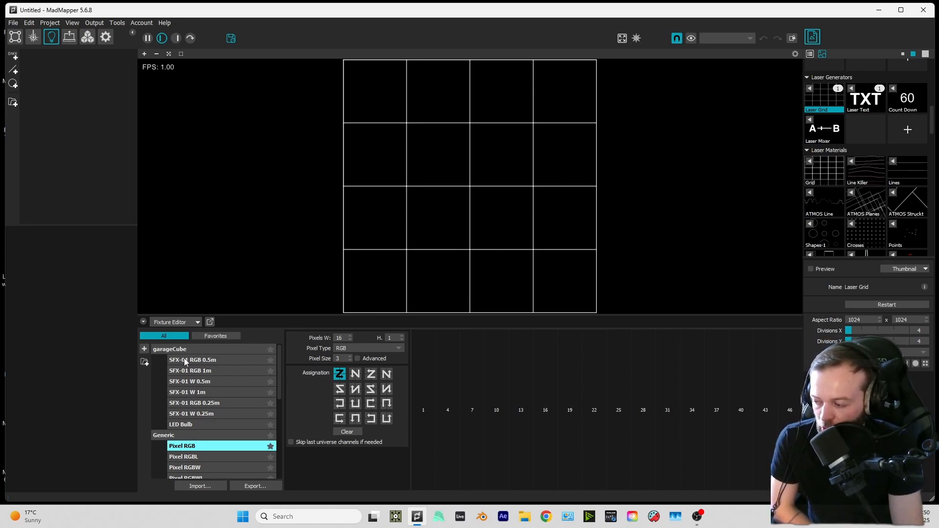
Step: Try a width of 1 pixel on the Pixel RGB definition and set it back to 16
double_click(343, 337)
text(1)
key(Return)
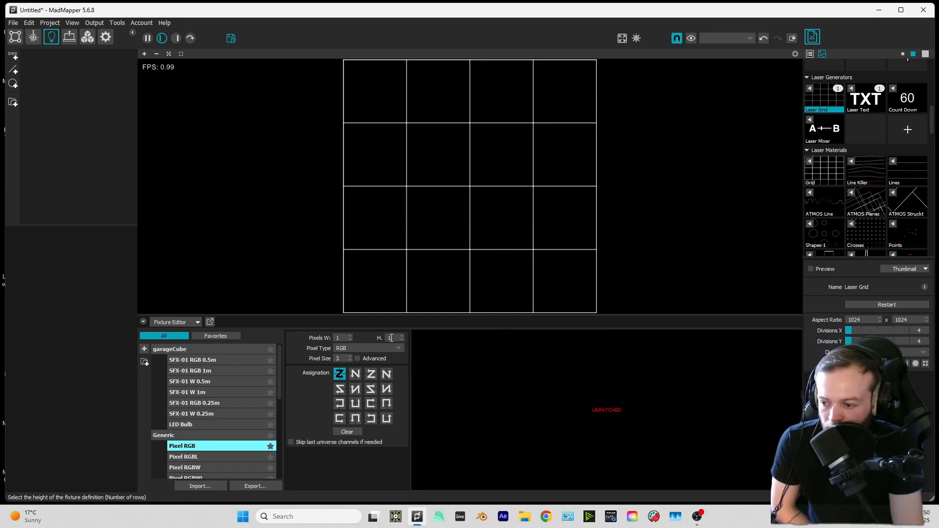
click(521, 407)
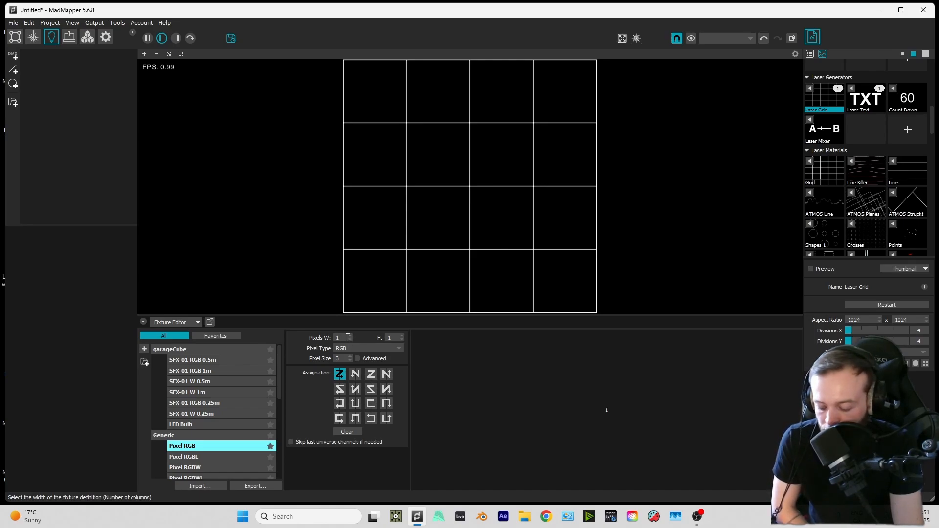
text(6)
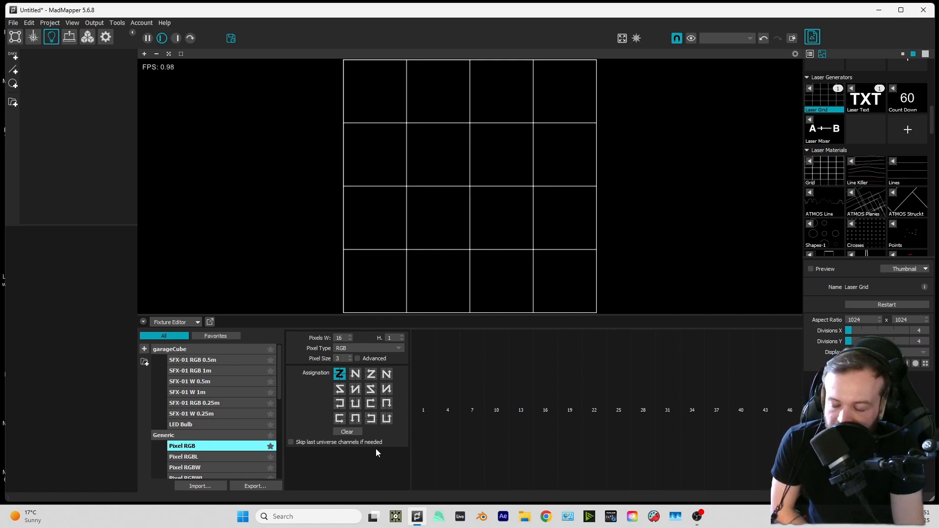
Step: Add a DMX fixture and assign it the Generic - Pixel RGB definition
click(13, 55)
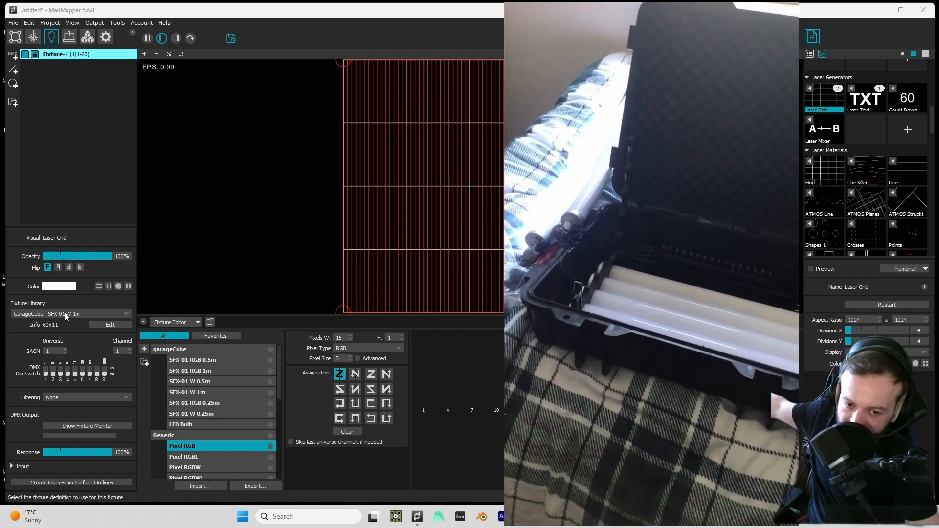
click(37, 314)
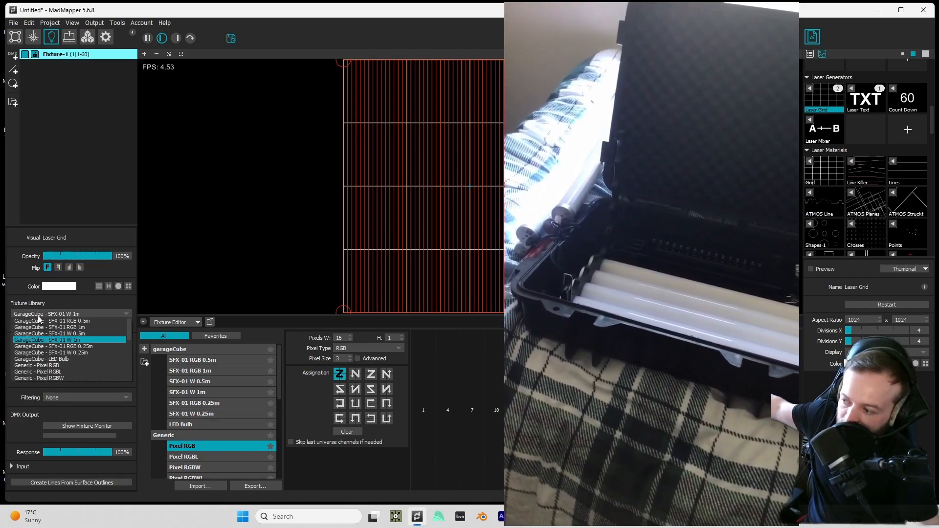
click(50, 367)
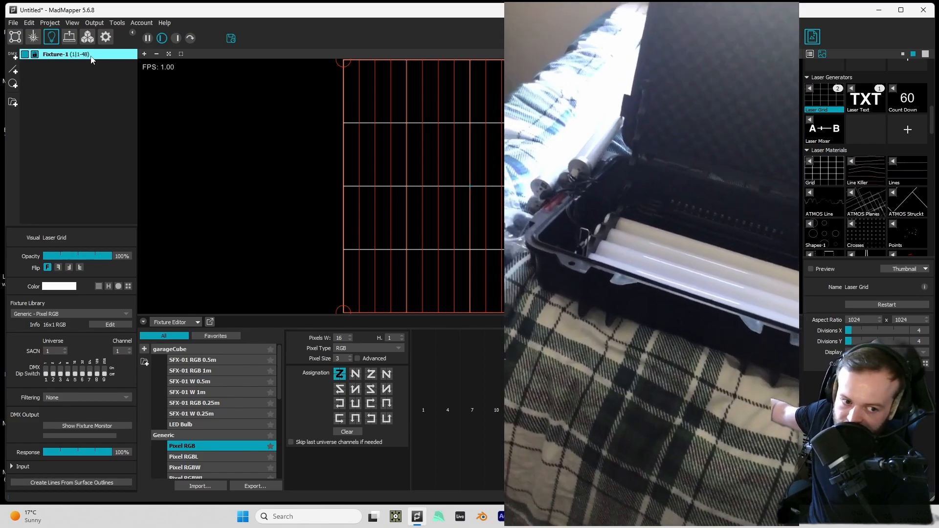
Step: Duplicate the Pixel RGB fixture seven times to make eight fixtures in total
key(ctrl+d)
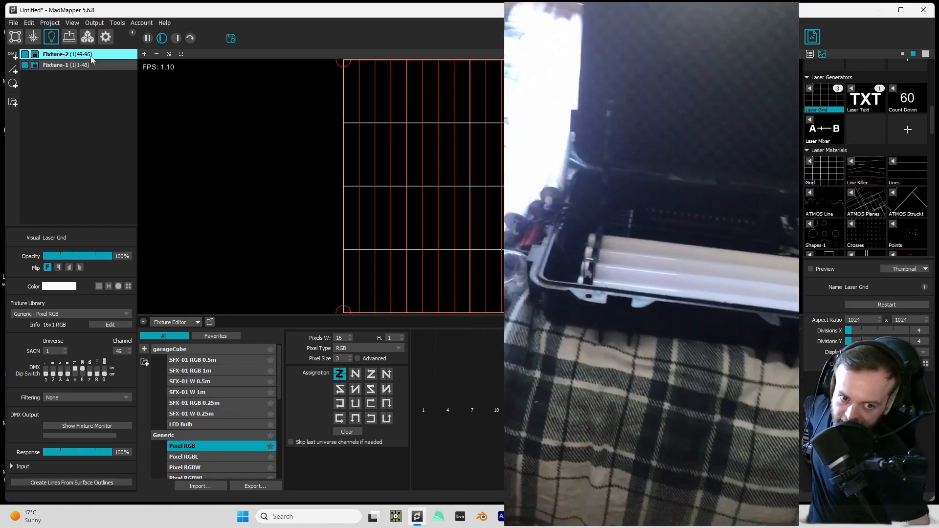
key(ctrl+d)
key(ctrl+d)
key(ctrl+d)
key(ctrl+d)
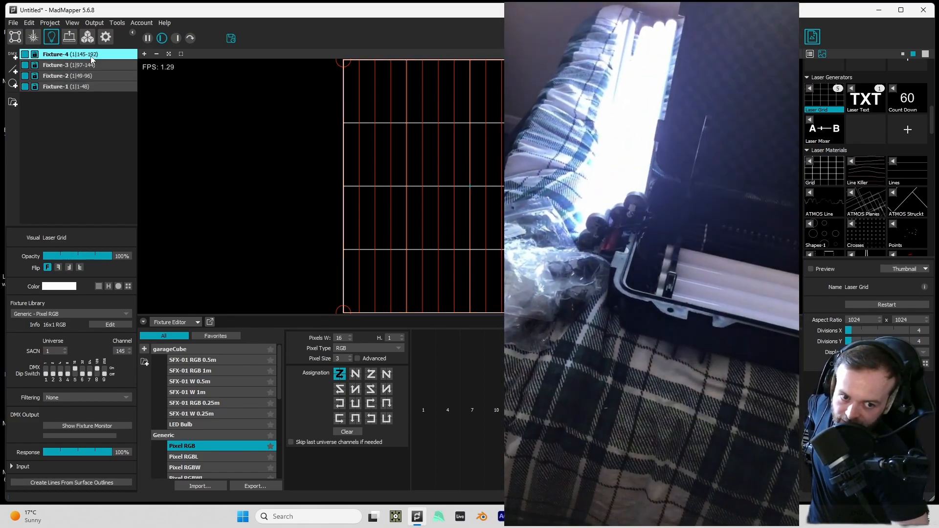
key(ctrl+d)
key(ctrl+d)
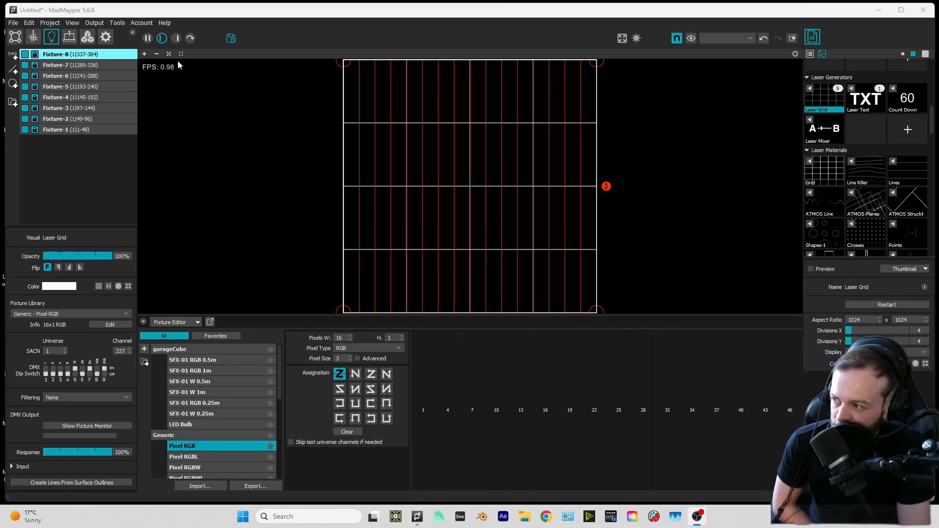
Step: Group all eight fixtures, from Fixture-1 to Fixture-8
click(81, 129)
shift+click(66, 54)
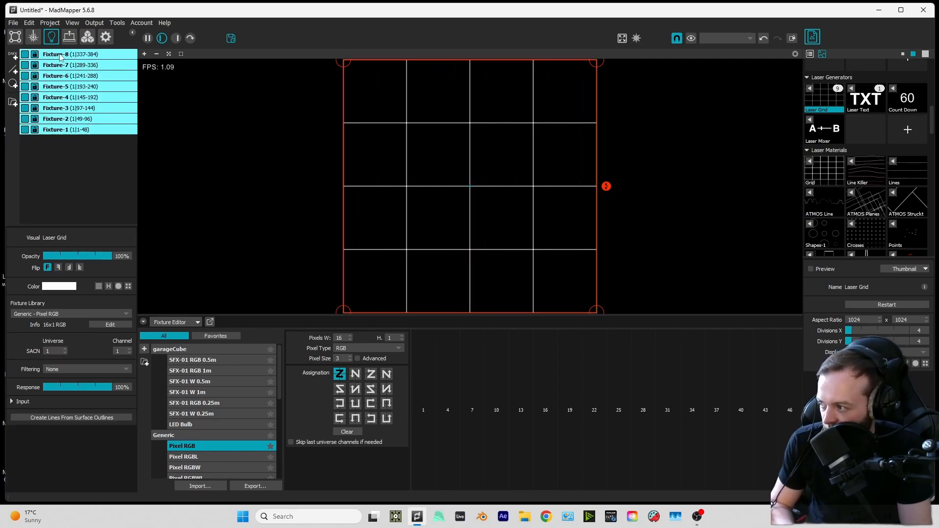
key(ctrl+g)
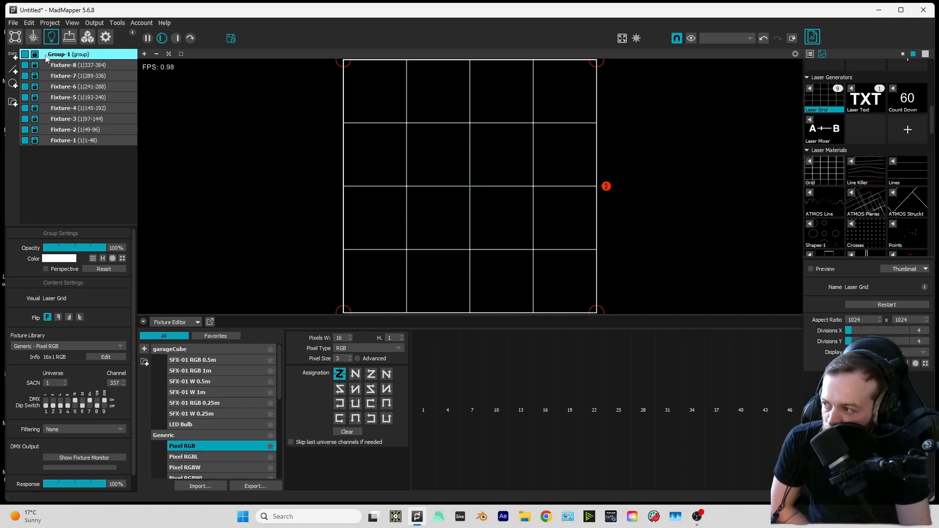
Step: Examine the group and its individual fixtures, checking how they are placed in the preview
click(66, 73)
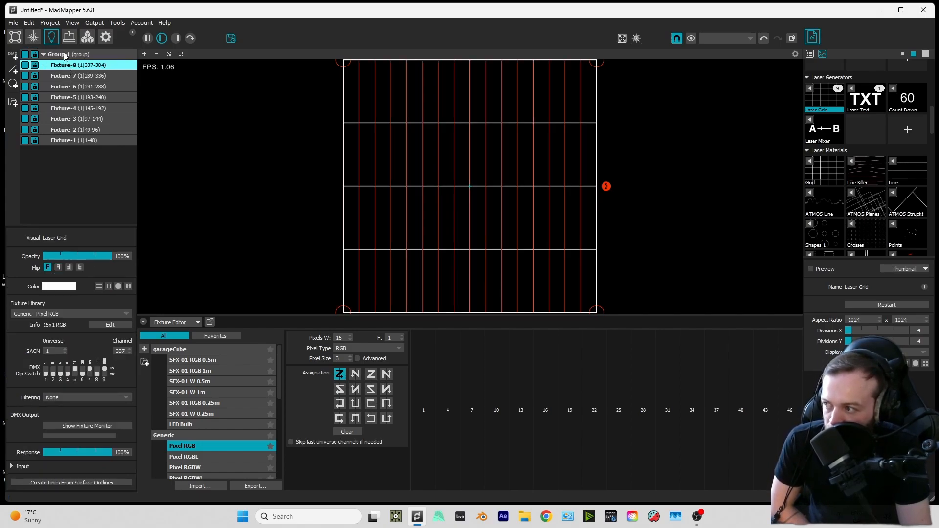
click(65, 56)
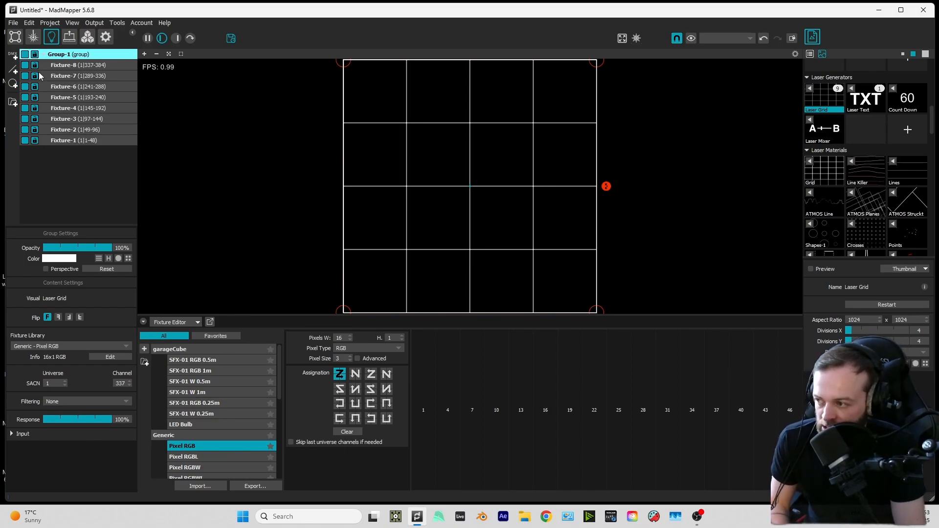
click(80, 140)
click(75, 130)
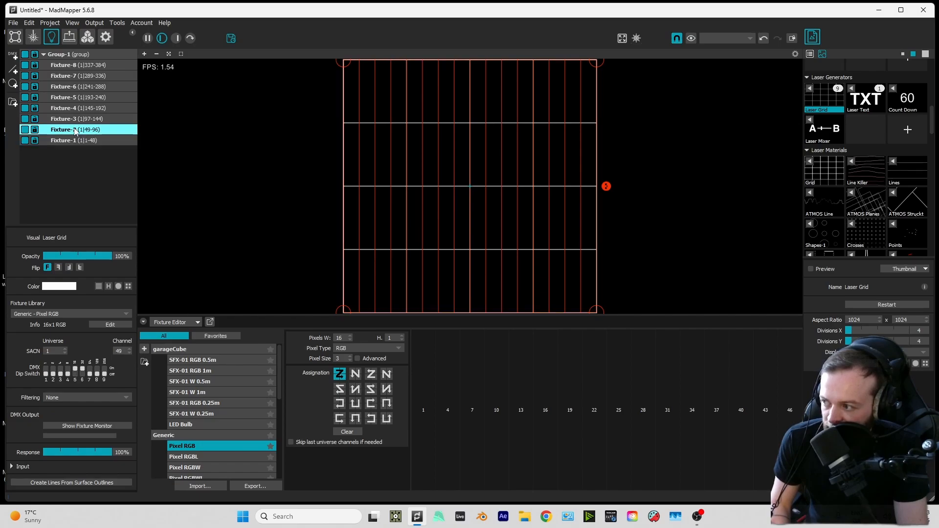
click(75, 119)
click(69, 74)
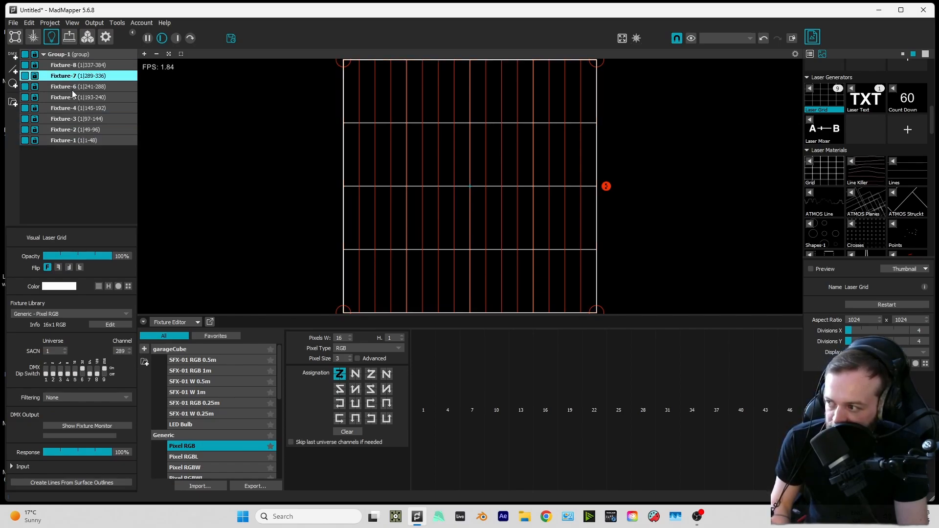
click(72, 88)
click(81, 67)
click(87, 139)
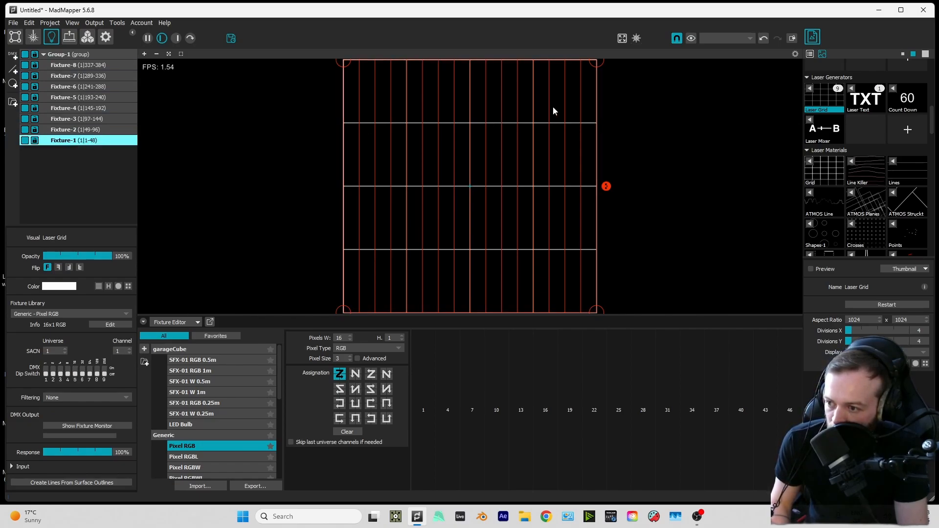
scroll(394, 115, down, 3)
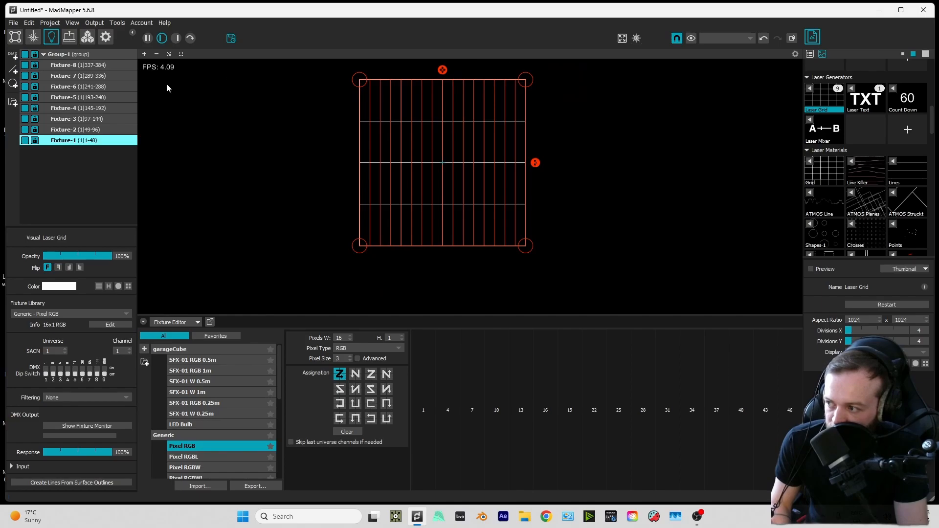
shift+click(79, 65)
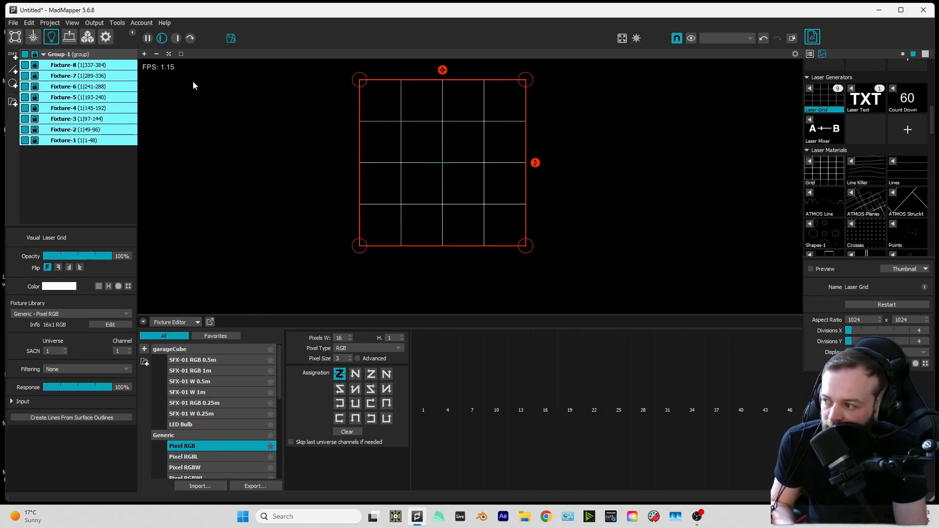
Step: Go through the fixtures one by one, from Fixture-1 up to Fixture-8 and back down, comparing their DMX start channels
click(81, 141)
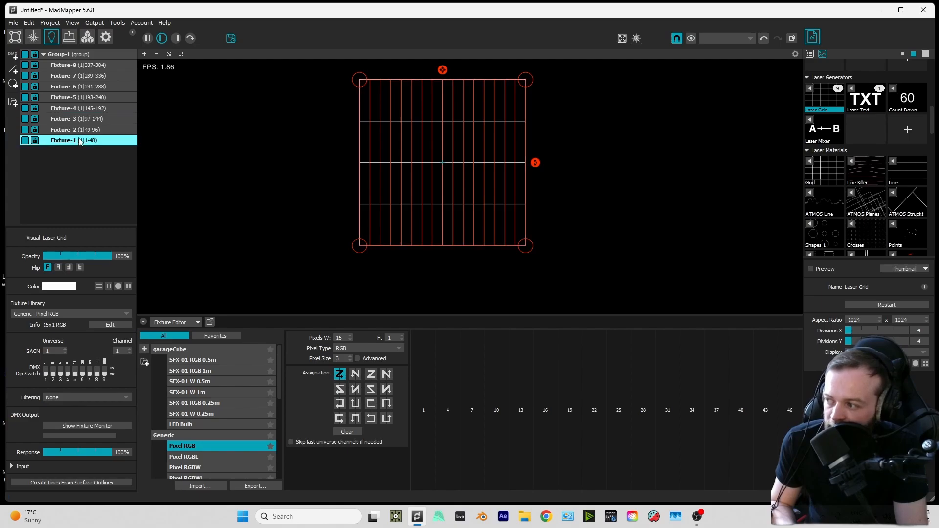
click(78, 130)
click(77, 119)
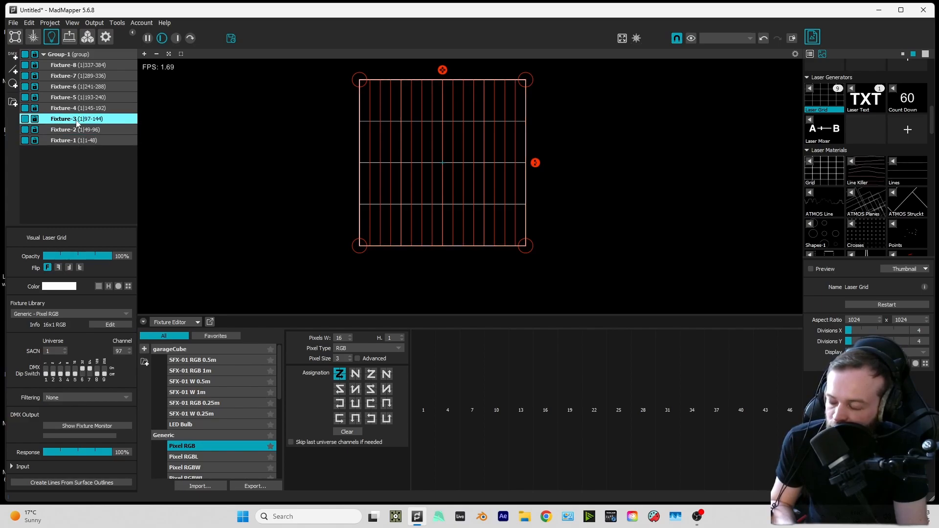
click(78, 108)
click(77, 98)
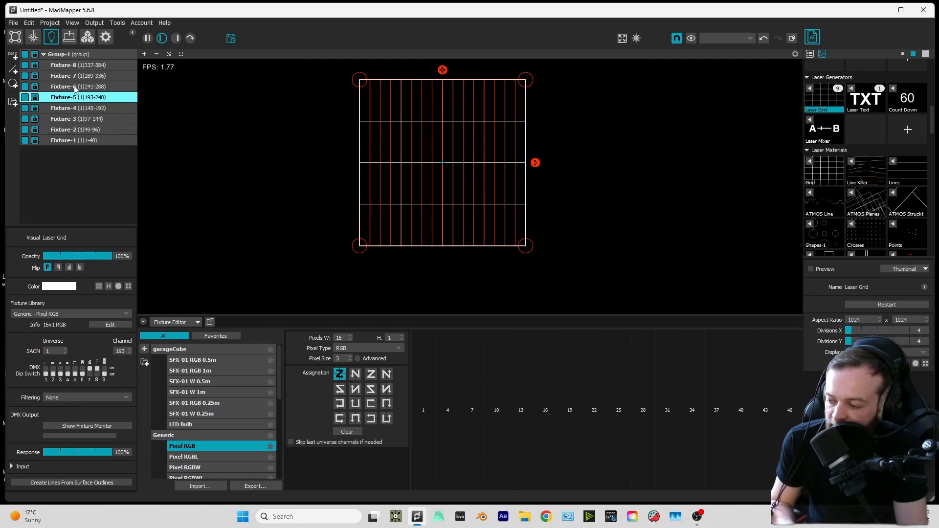
click(76, 86)
click(75, 75)
click(75, 66)
click(76, 79)
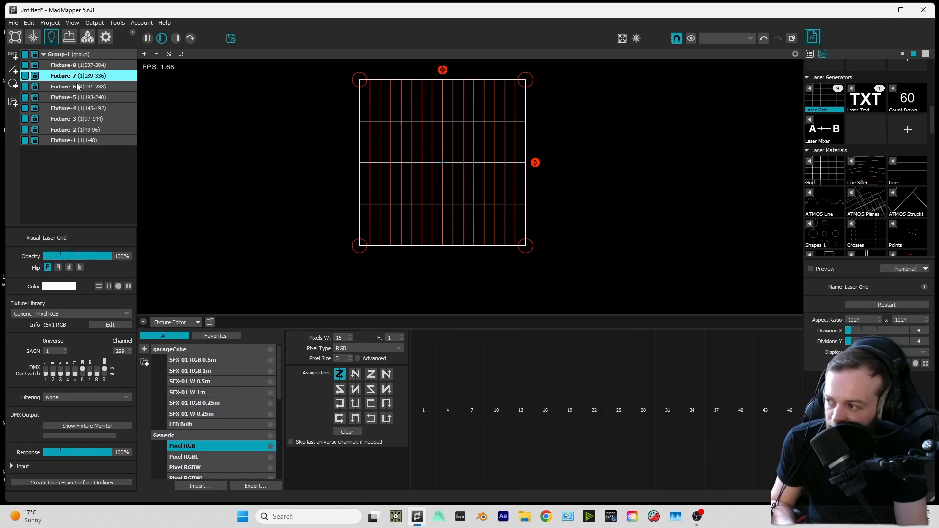
click(77, 88)
click(75, 98)
click(76, 109)
click(74, 120)
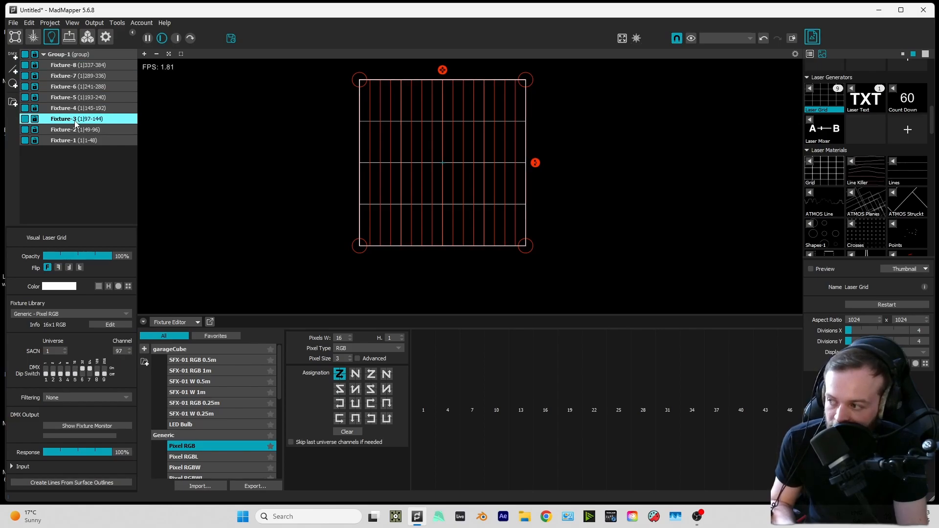
Step: Assign the Line Patterns material to the whole fixture group
click(85, 53)
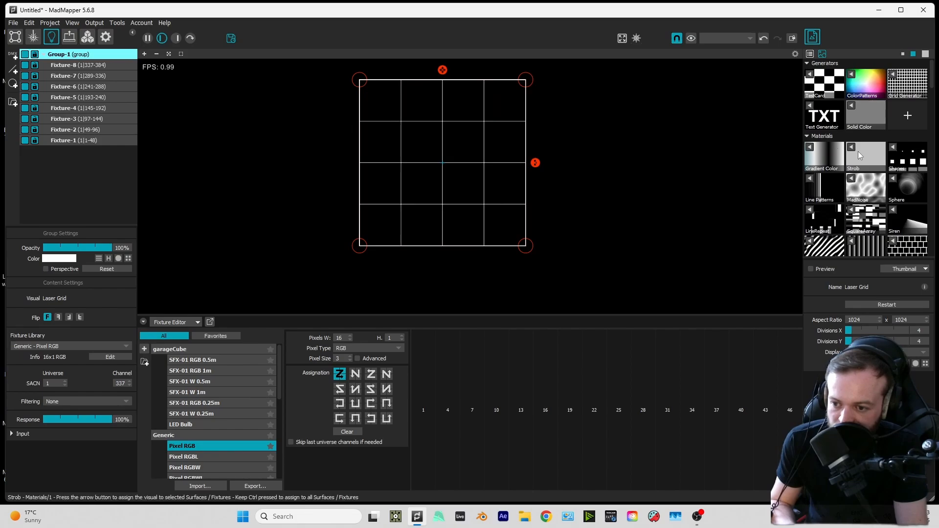
click(810, 180)
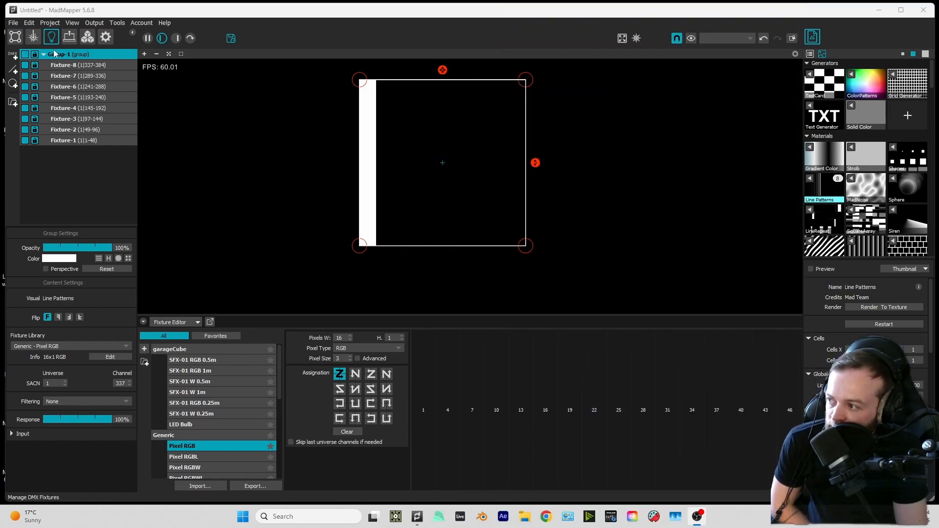
click(772, 110)
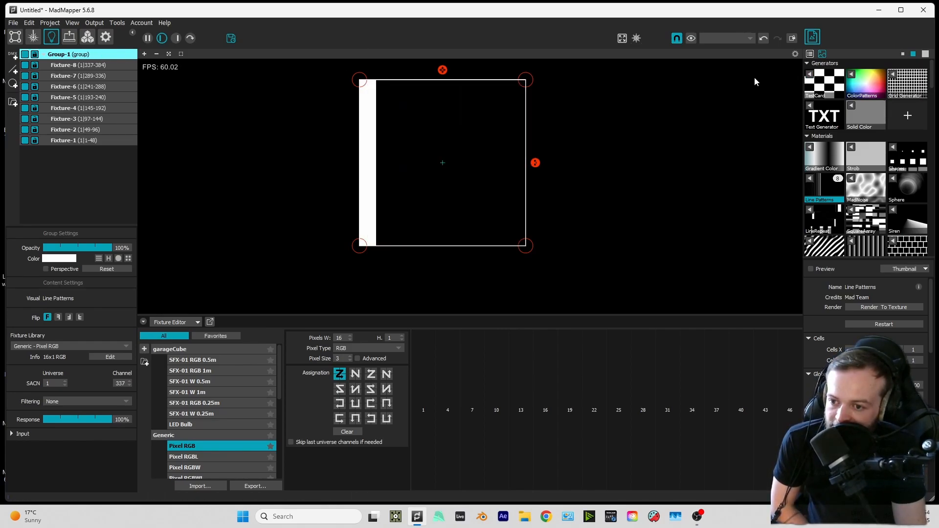
Step: Assign the TestCard generator to the fixture group and set its X and Y divisions to 16 each
click(825, 83)
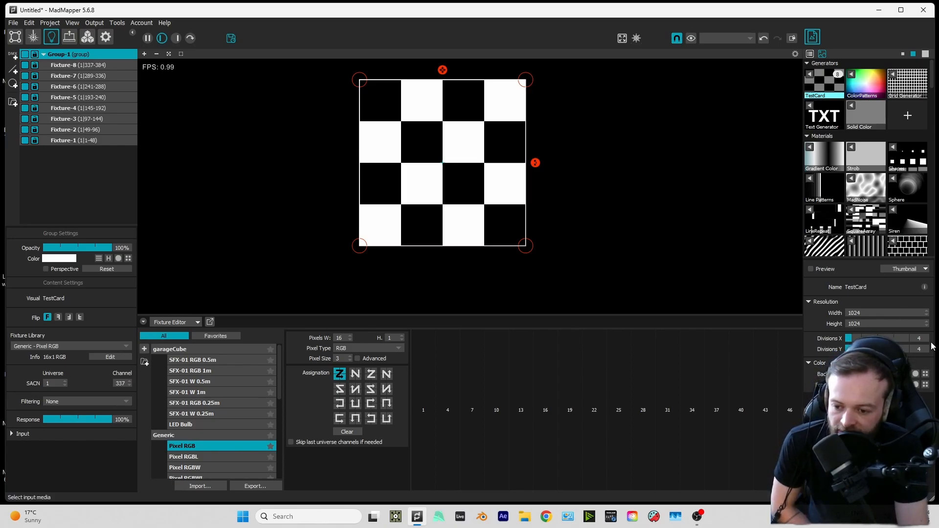
drag(919, 344, 918, 341)
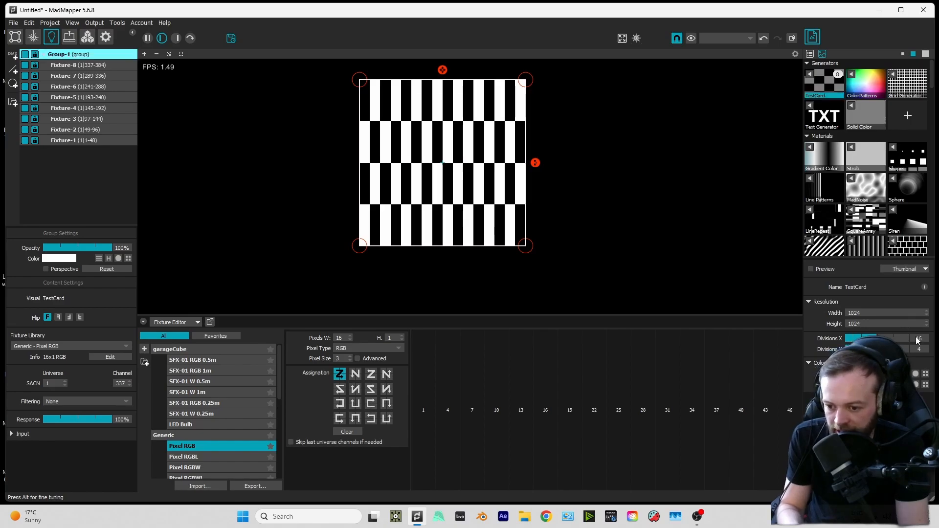
double_click(922, 348)
text(1)
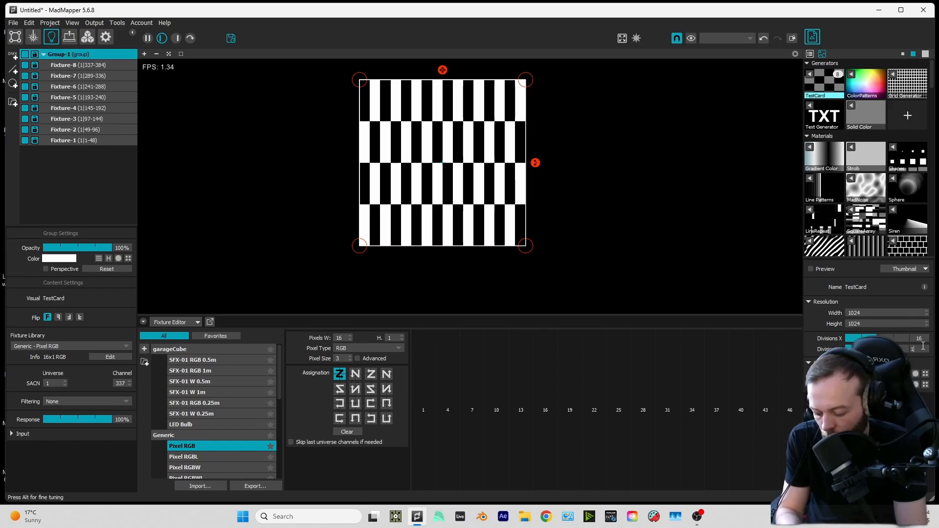
text(6)
key(Return)
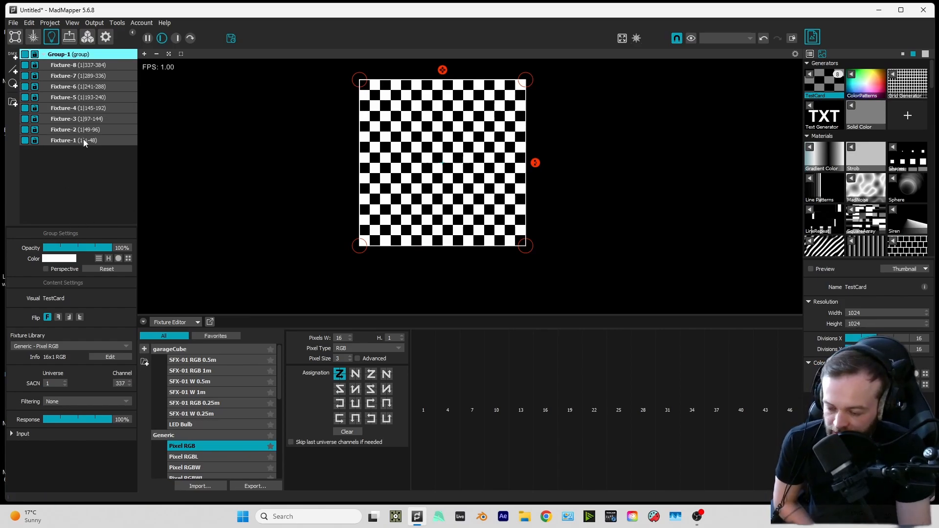
click(96, 141)
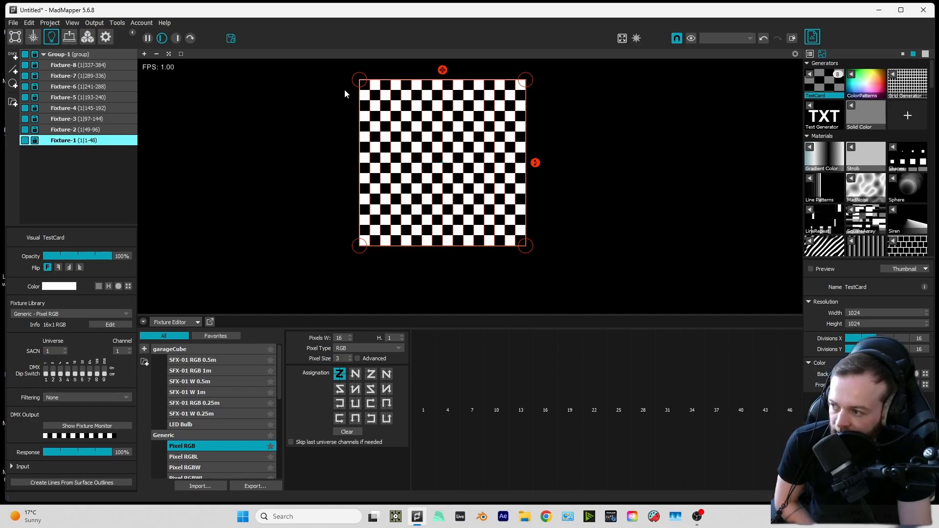
drag(527, 84, 516, 239)
key(ctrl+z)
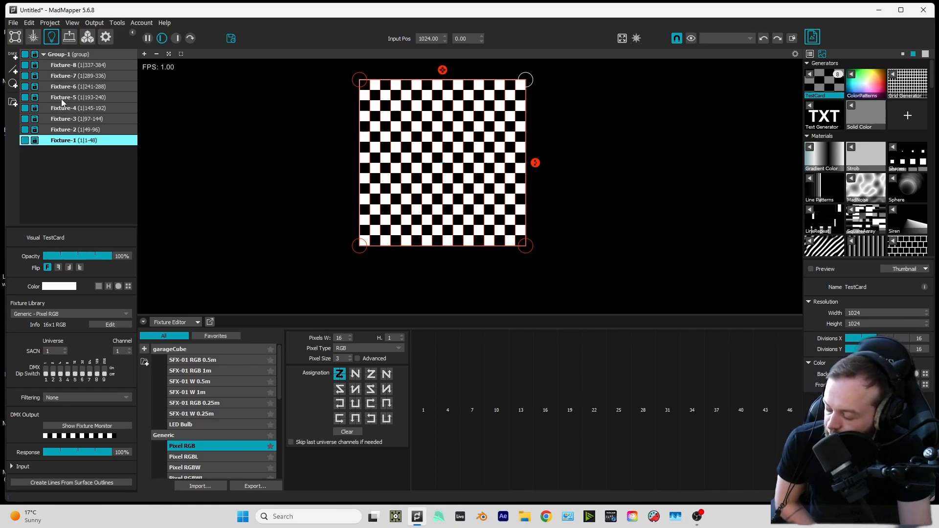
Step: Shrink the fixture group to one checkerboard row in height and place it on the test card's top row
click(68, 56)
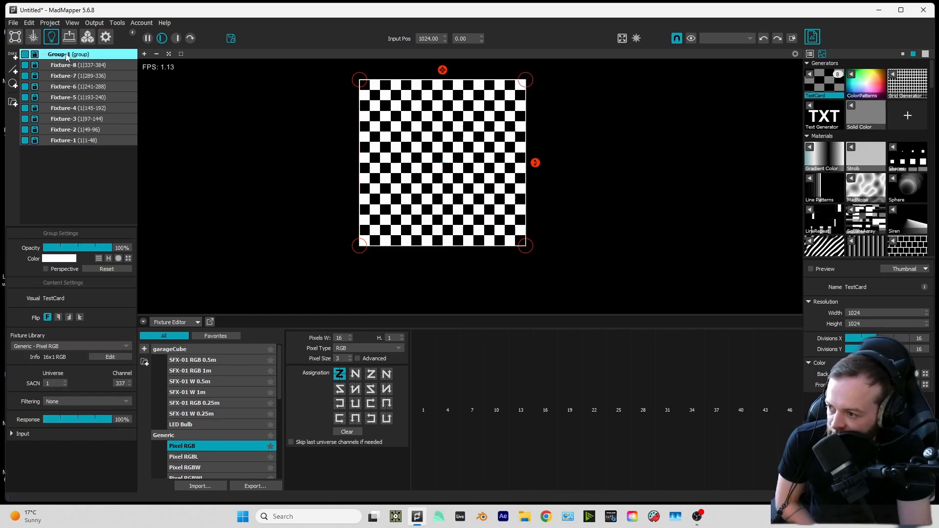
drag(525, 83, 525, 236)
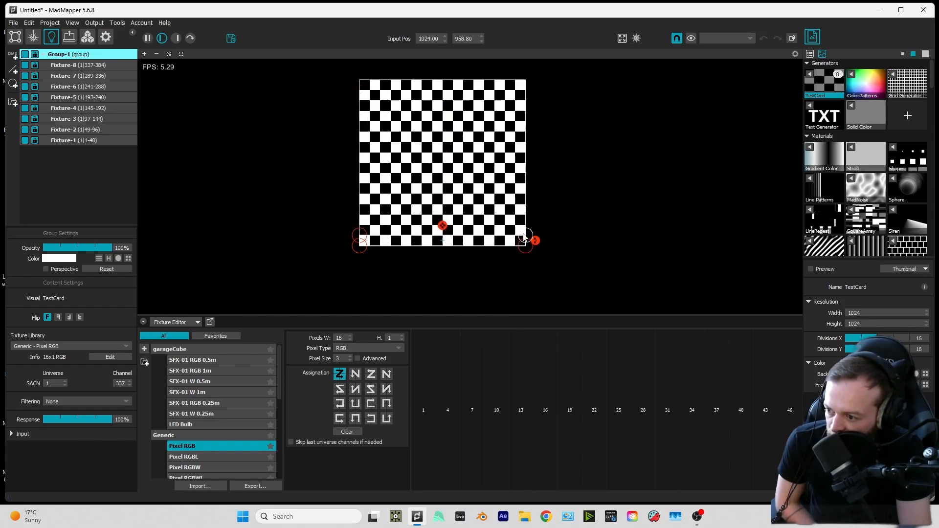
drag(505, 245, 503, 86)
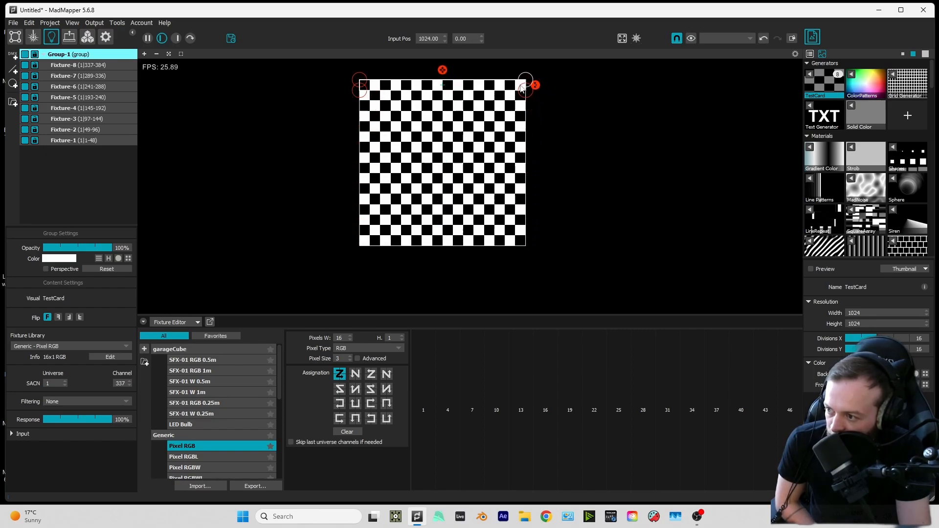
scroll(440, 147, up, 3)
scroll(342, 147, down, 3)
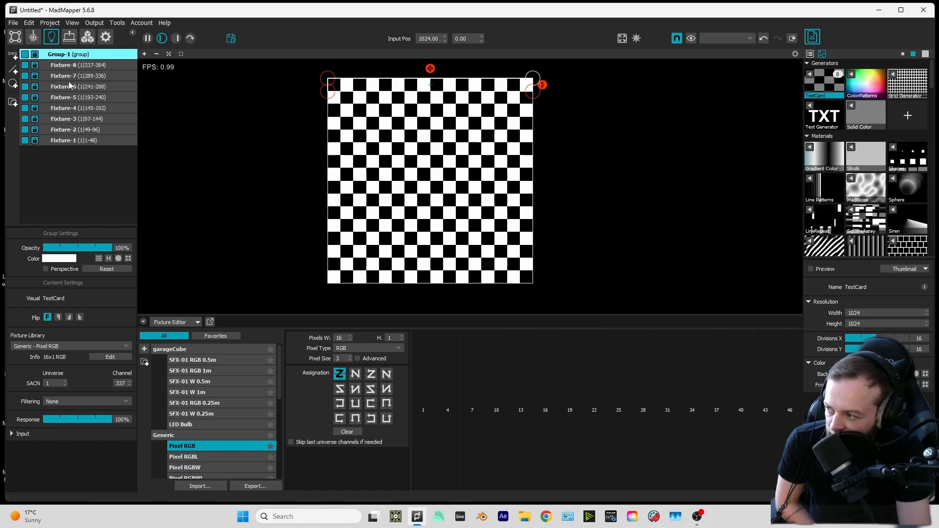
Step: Move Fixture-2 onto the second checkerboard row and Fixture-3 onto the third row
click(83, 141)
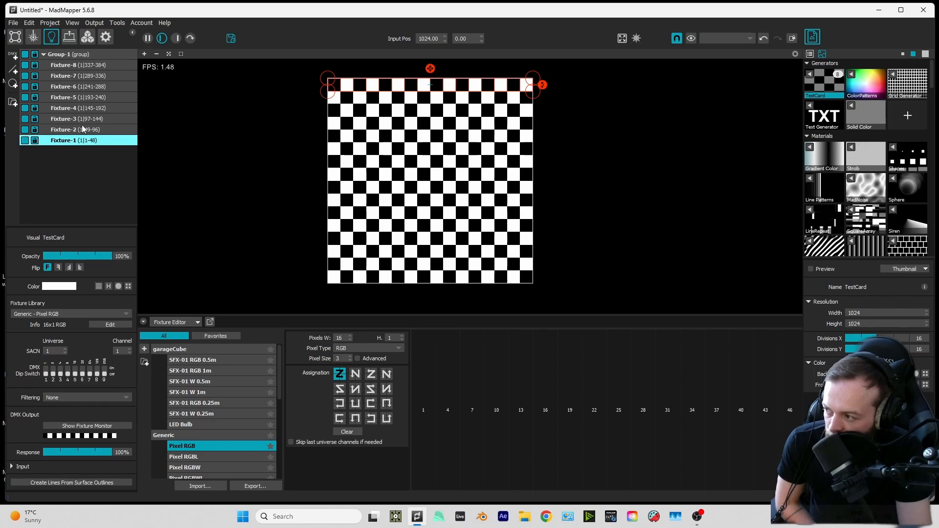
click(81, 131)
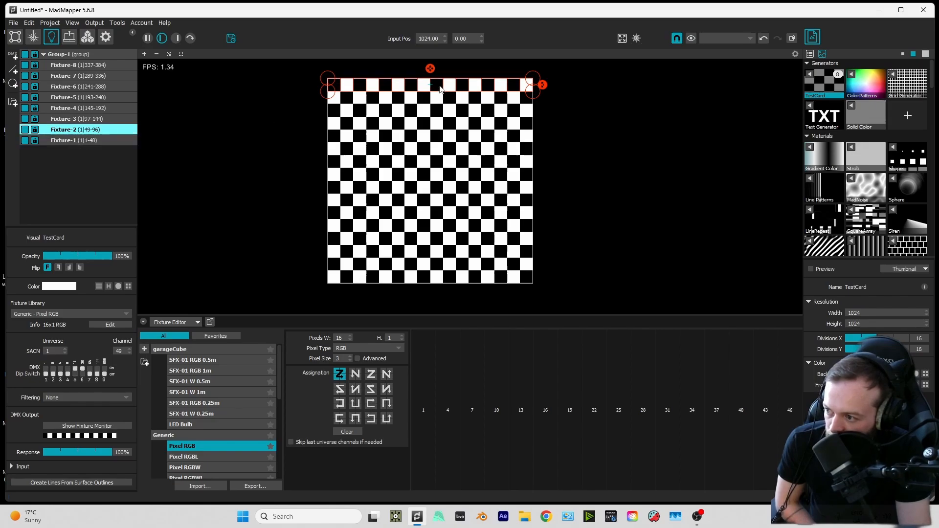
drag(440, 88, 440, 97)
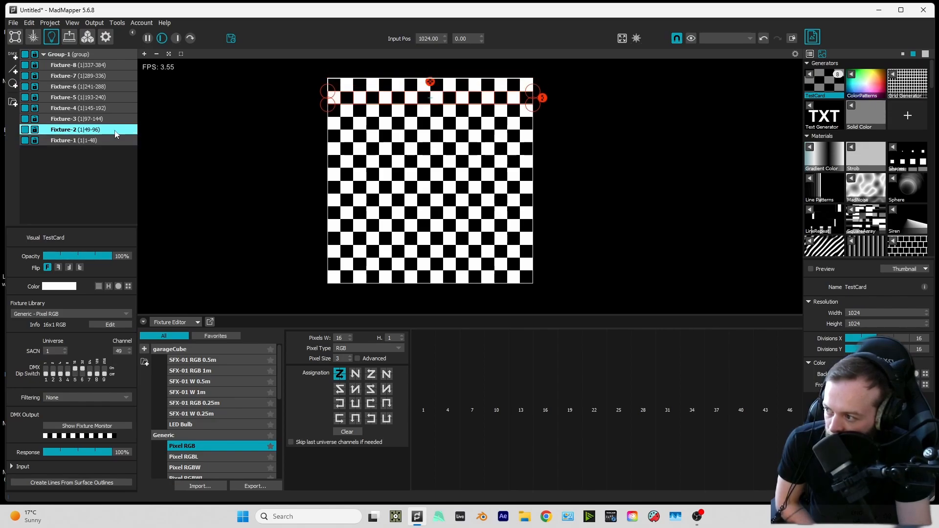
click(104, 119)
mouse_move(472, 87)
mouse_down()
mouse_move(477, 113)
mouse_move(478, 103)
mouse_up()
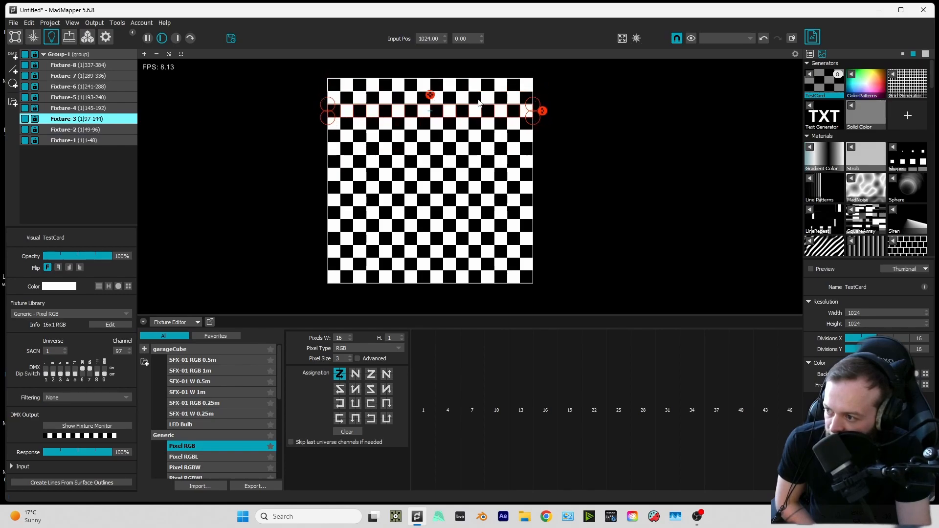
Step: Examine how Fixture-2, Fixture-3 and Fixture-4 line up with the checkerboard rows, including the snapping setting
scroll(478, 103, up, 10)
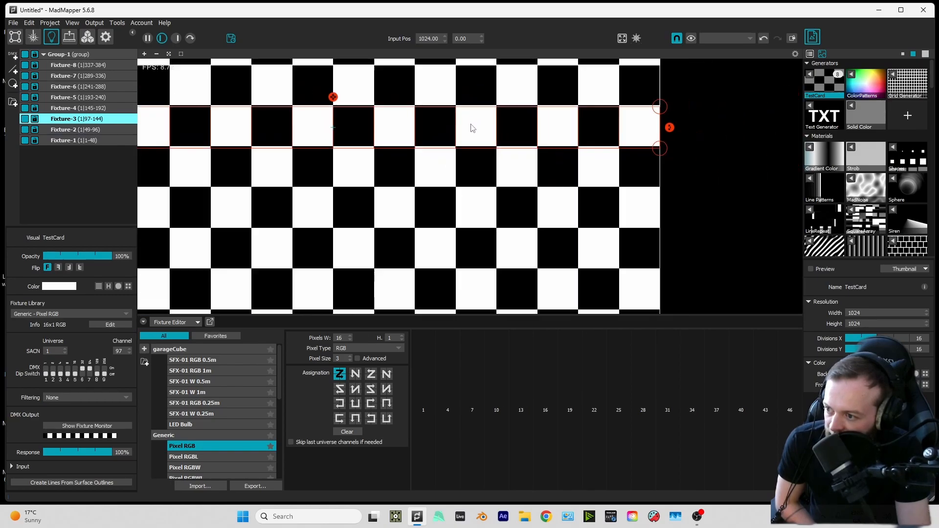
scroll(472, 128, down, 2)
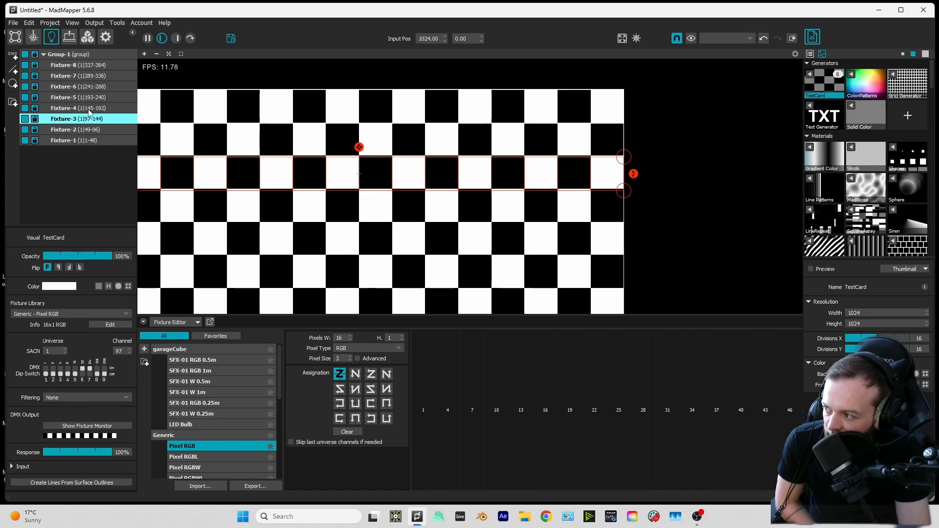
click(80, 130)
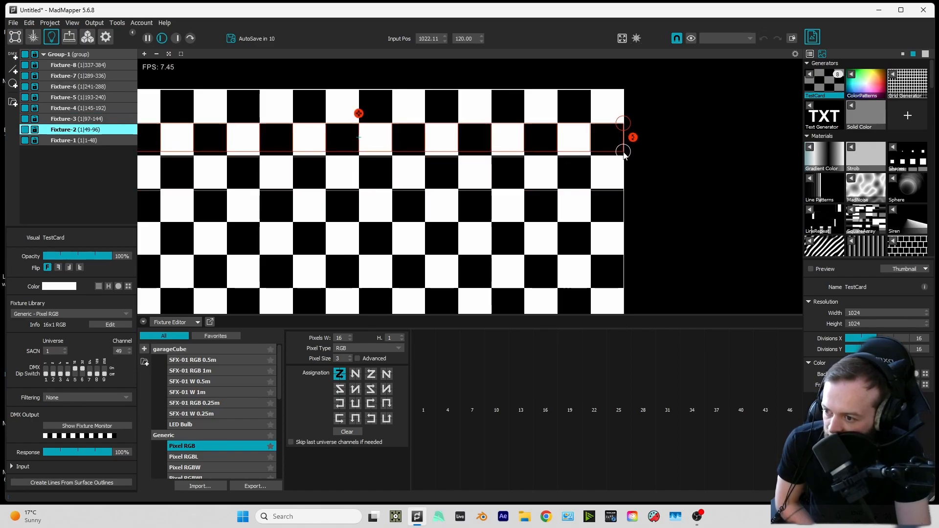
click(607, 176)
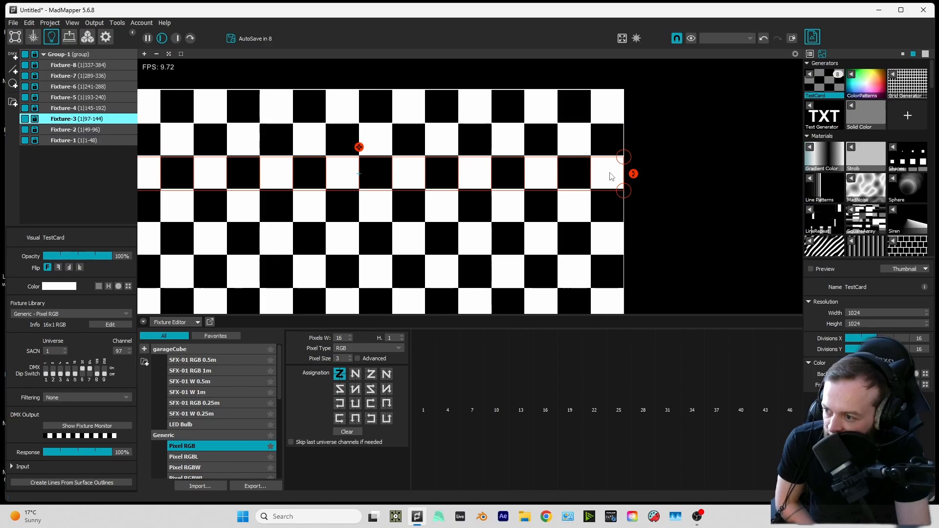
click(73, 108)
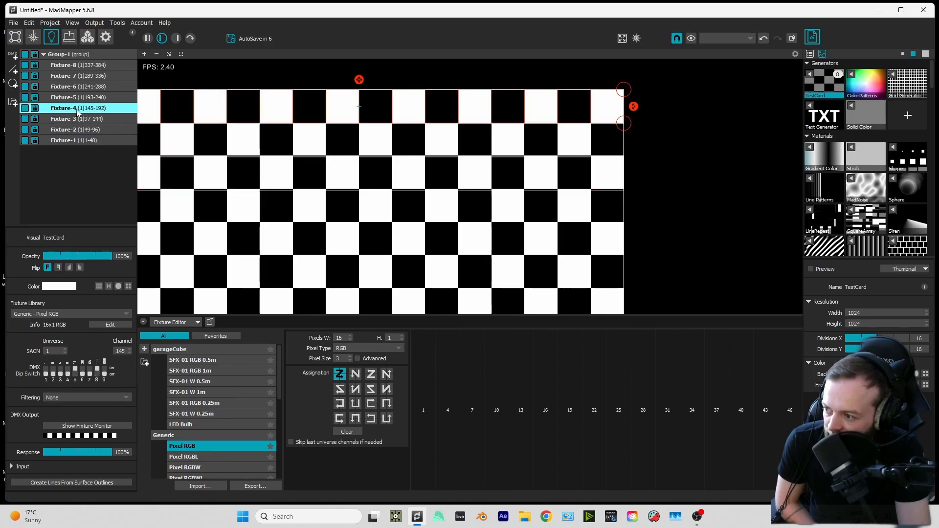
click(676, 39)
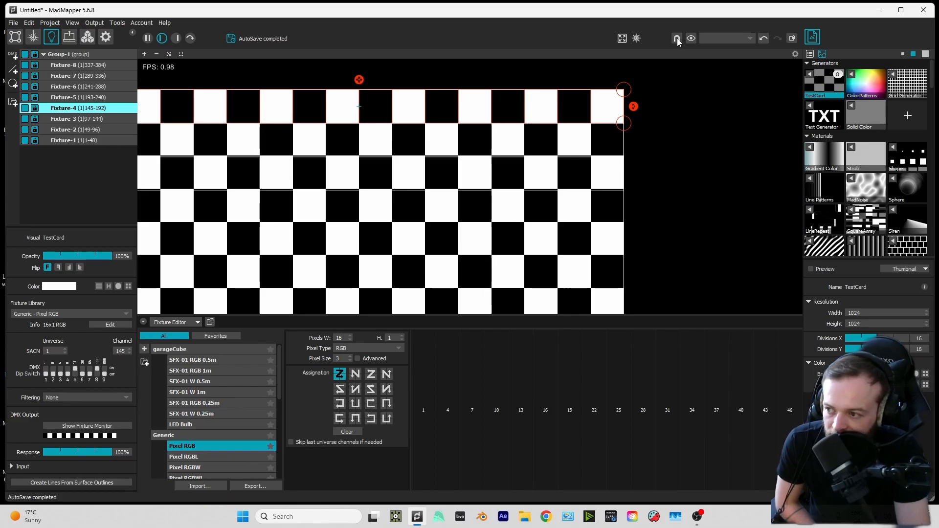
click(84, 118)
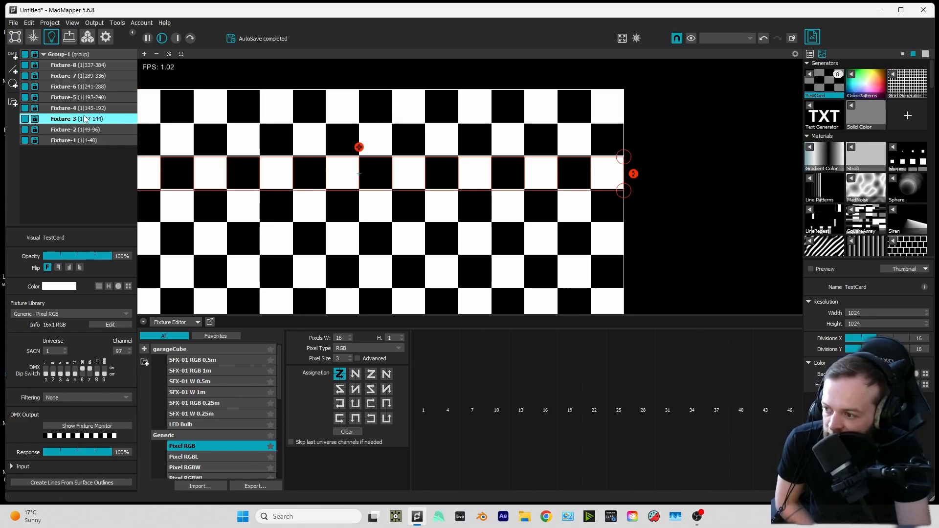
Step: Move Fixture-4 onto the fourth checkerboard row and Fixture-5 onto the fifth row
click(82, 108)
drag(391, 95, 391, 196)
click(73, 97)
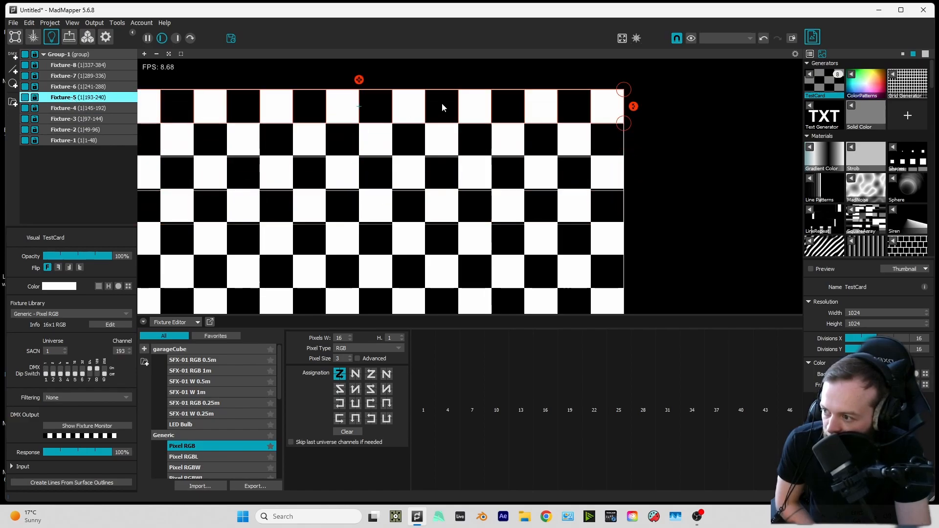
drag(441, 103, 553, 214)
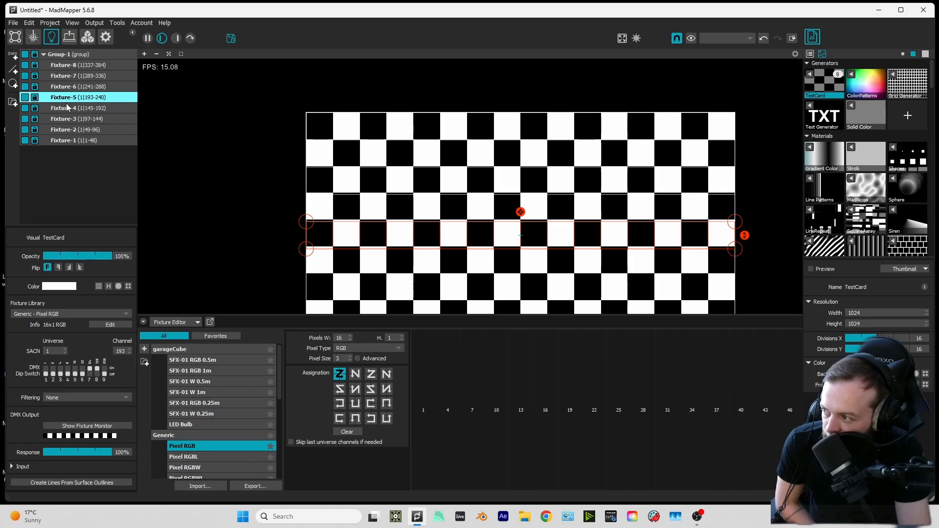
Step: Move Fixture-6, Fixture-7 and Fixture-8 onto the sixth, seventh and eighth checkerboard rows respectively
click(73, 87)
drag(553, 131, 560, 266)
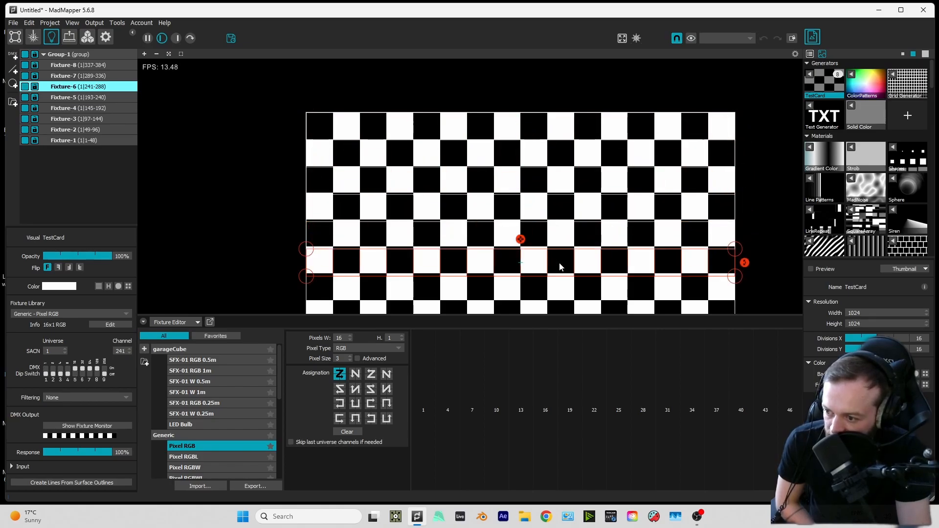
click(74, 76)
drag(514, 125, 515, 287)
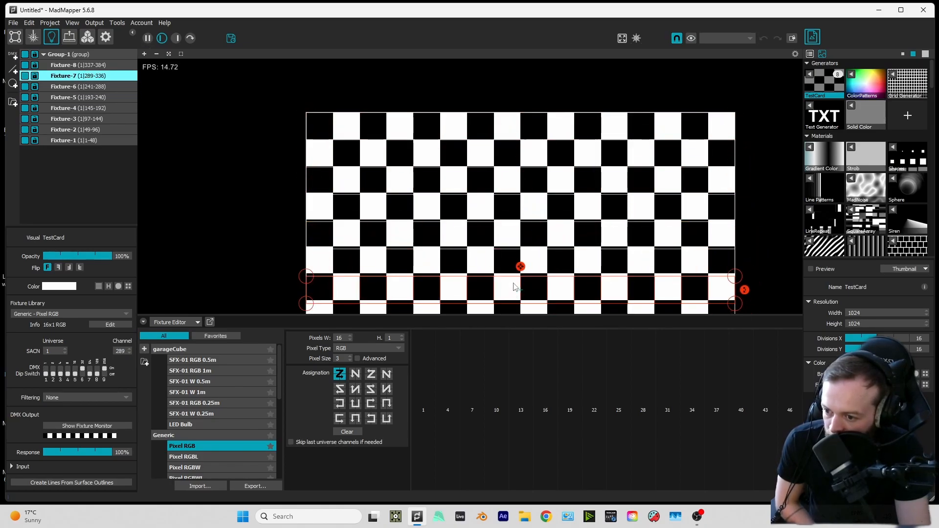
click(74, 66)
drag(521, 126, 521, 316)
scroll(452, 237, down, 3)
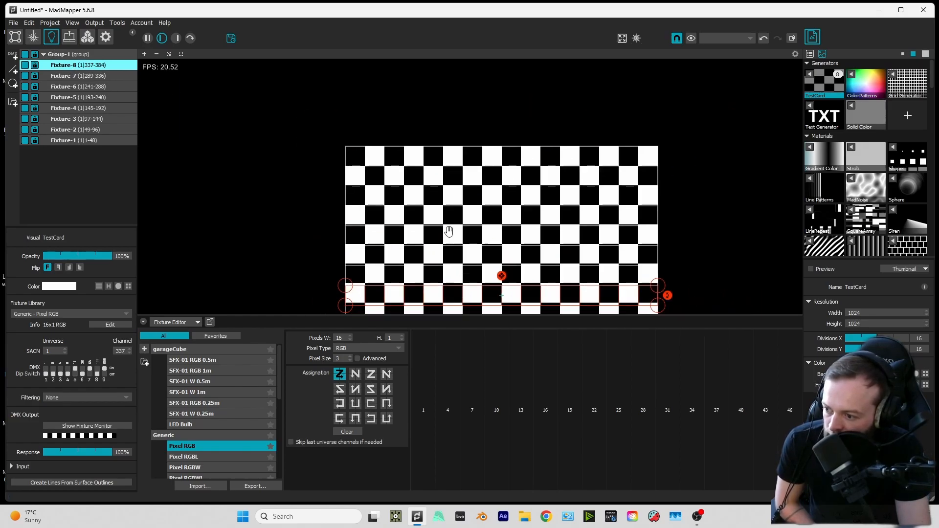
drag(449, 234, 460, 173)
Step: Try the Line Patterns material on the fixture group, and assign the TestCard generator back to it
click(61, 54)
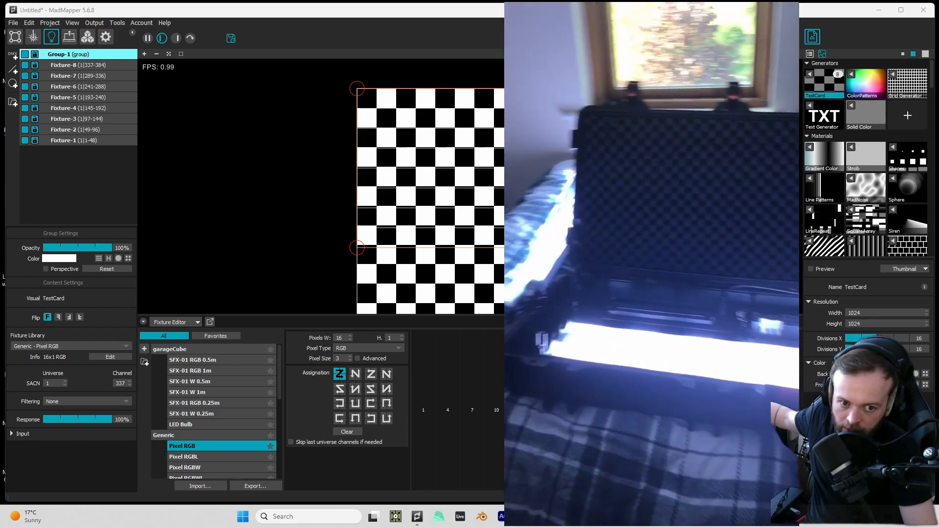
click(810, 179)
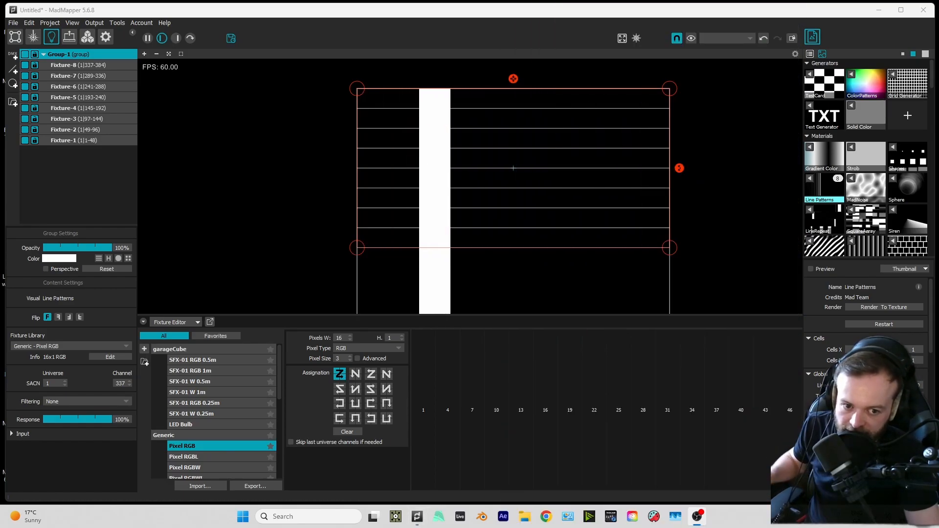
click(79, 107)
click(80, 55)
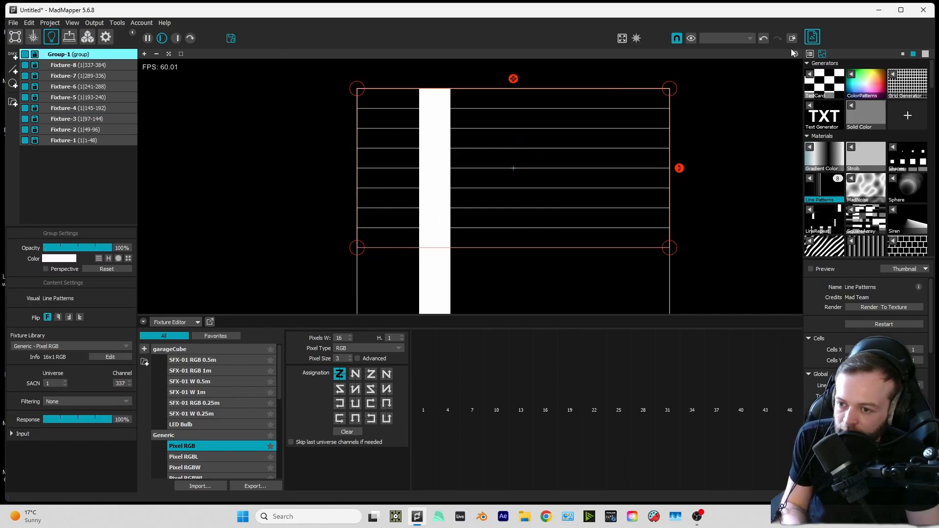
drag(824, 83, 373, 131)
Step: Select Fixture-1 and Fixture-4 together and narrow them to half the test card's width, eight checkerboard columns
click(82, 141)
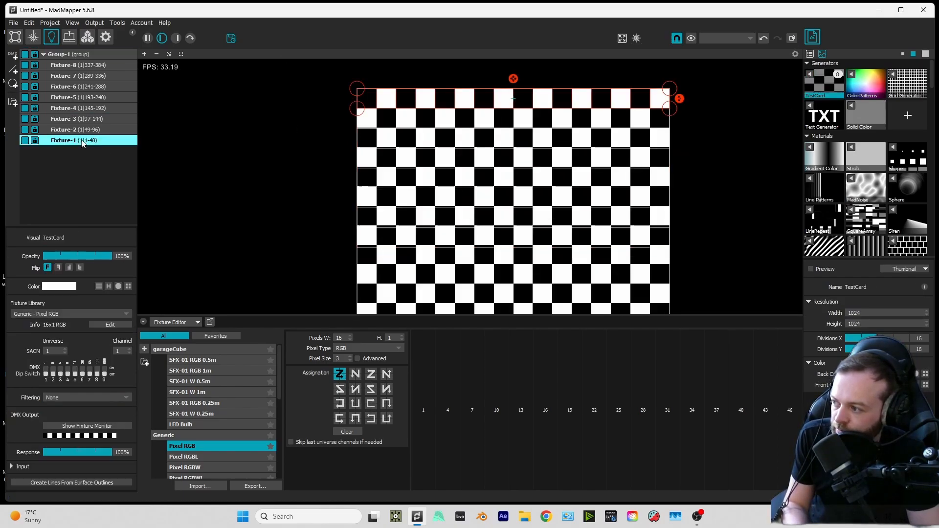
ctrl+click(84, 107)
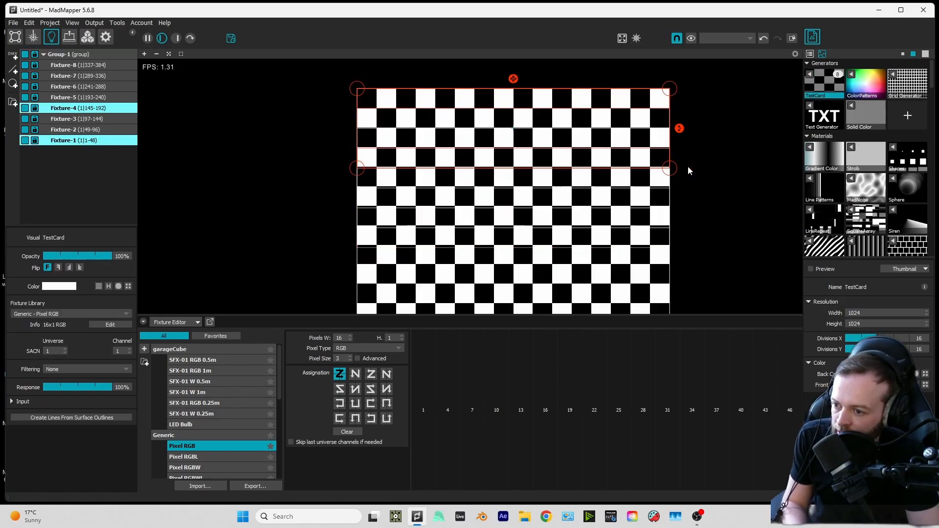
drag(669, 169, 514, 168)
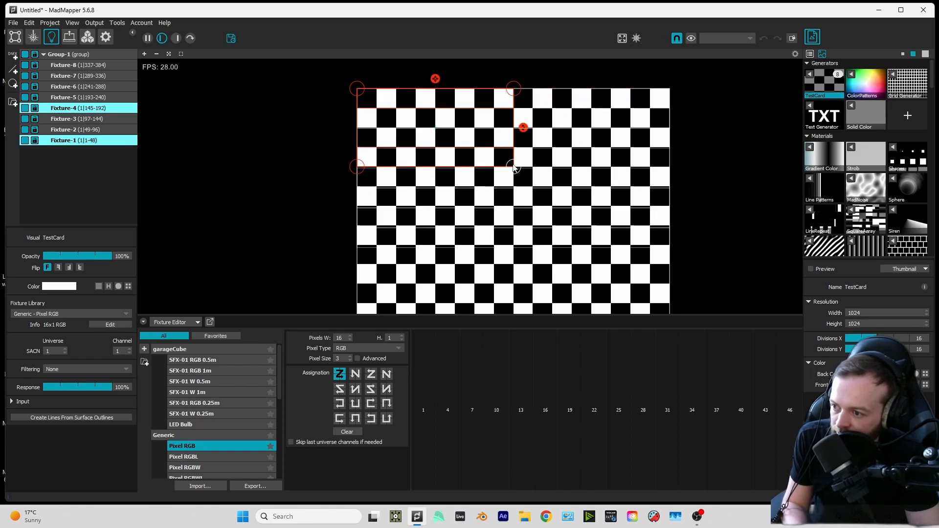
Step: Undo the narrowing of Fixture-1 and Fixture-4, and narrow the whole fixture group to half the test card's width, eight checkerboard columns
key(ctrl+z)
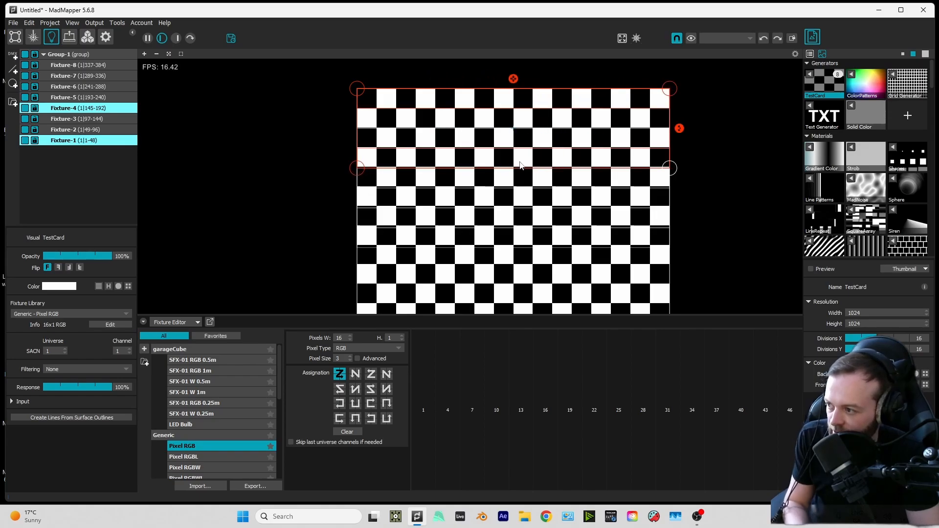
click(76, 54)
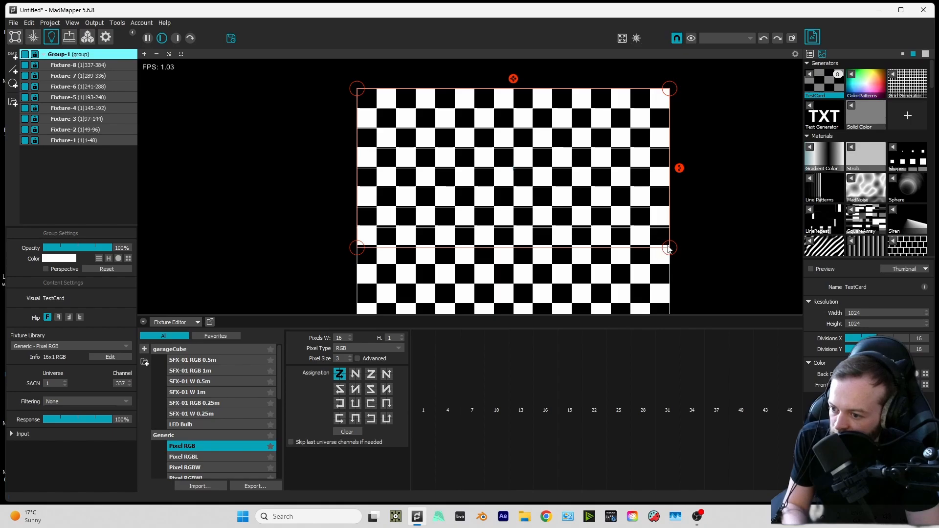
drag(670, 248, 513, 245)
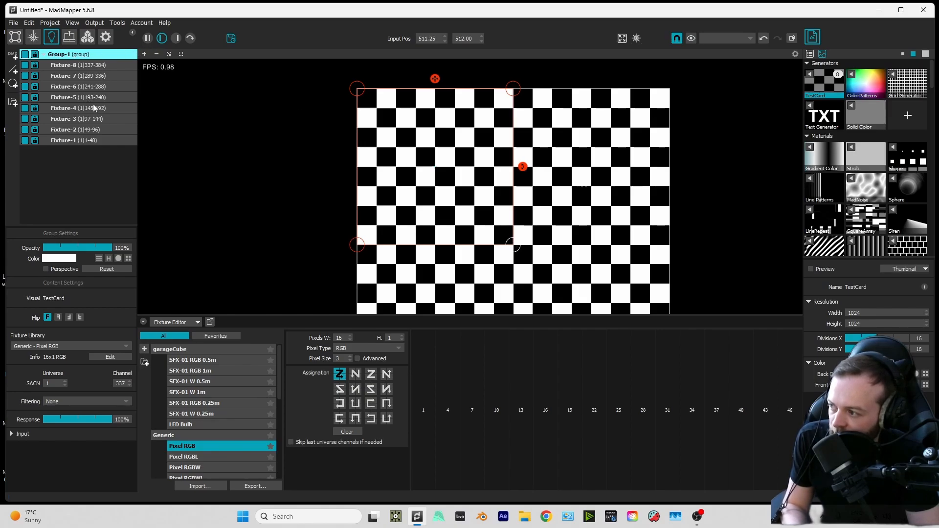
Step: Move Fixture-5 through Fixture-8 together into the right half of the first four checkerboard rows, beside Fixture-1 through Fixture-4
click(92, 119)
click(91, 131)
click(93, 130)
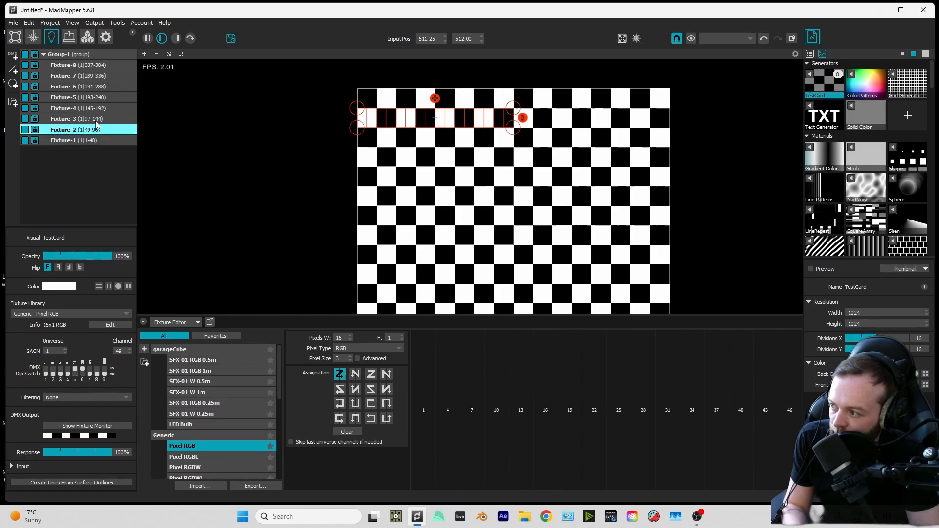
click(95, 119)
click(97, 108)
click(100, 98)
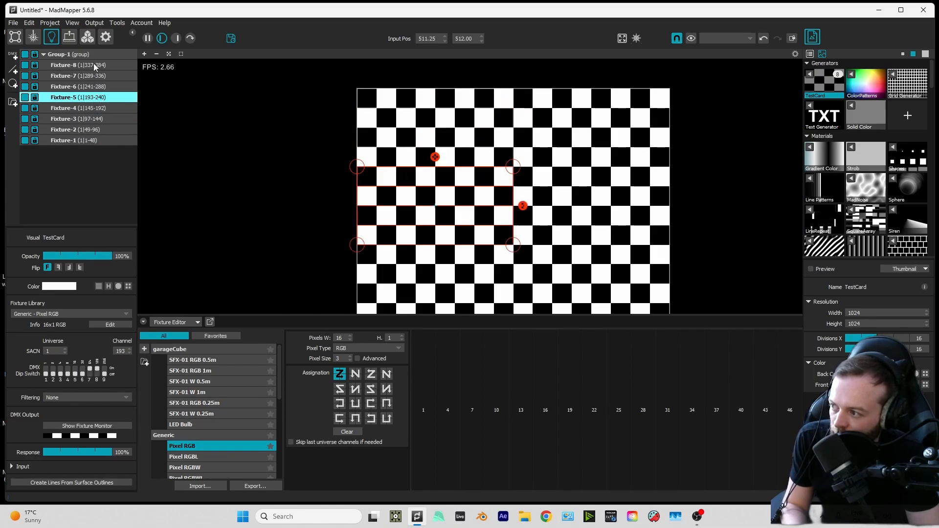
shift+click(95, 65)
drag(425, 203, 585, 125)
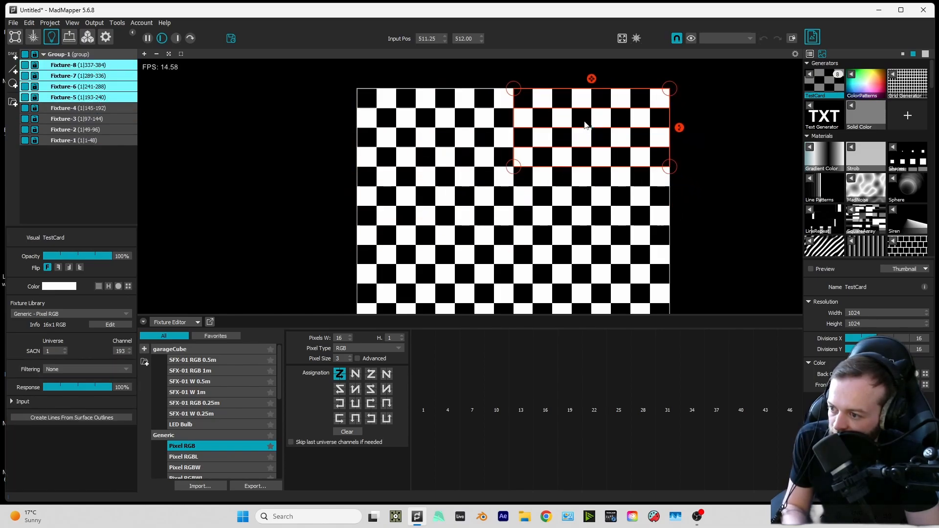
Step: Check the placement of Fixtures 1–4 and Fixtures 5–8, and assign the Line Patterns material to the whole group
click(104, 112)
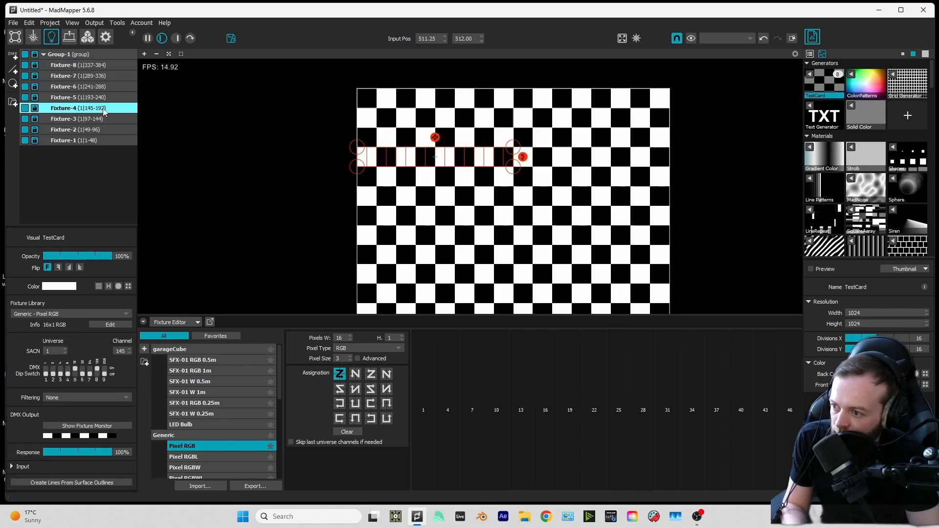
shift+click(92, 140)
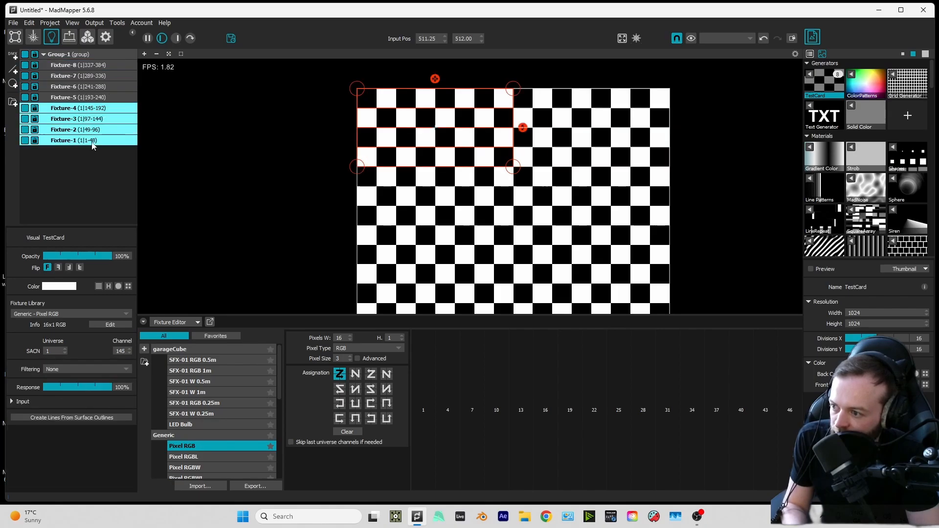
click(89, 97)
shift+click(92, 67)
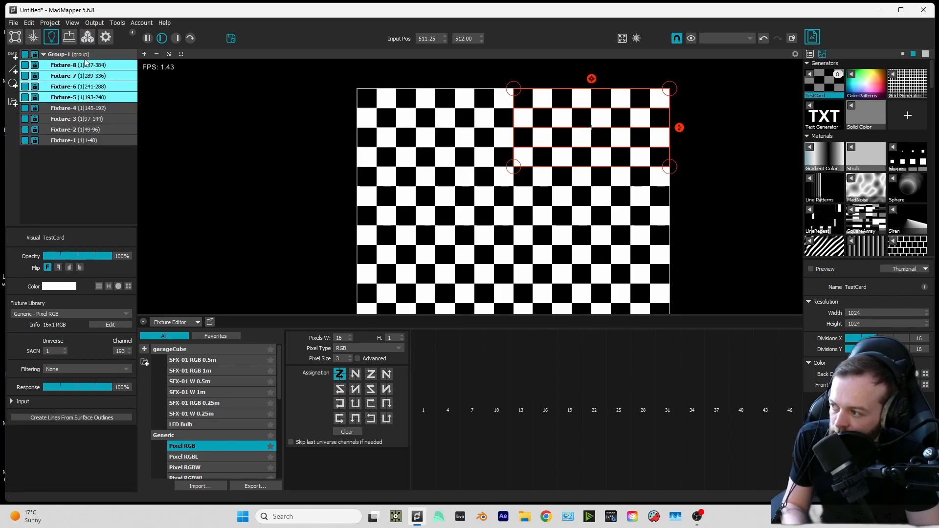
click(84, 54)
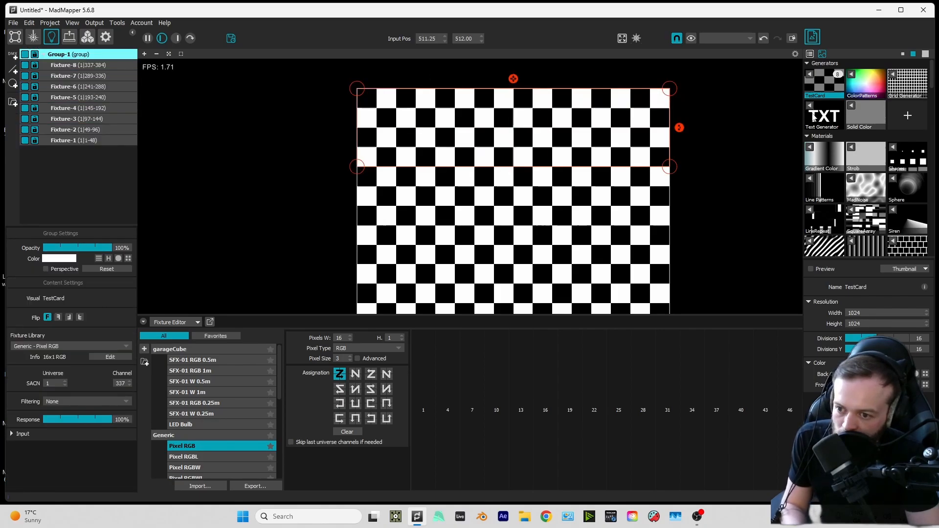
click(810, 178)
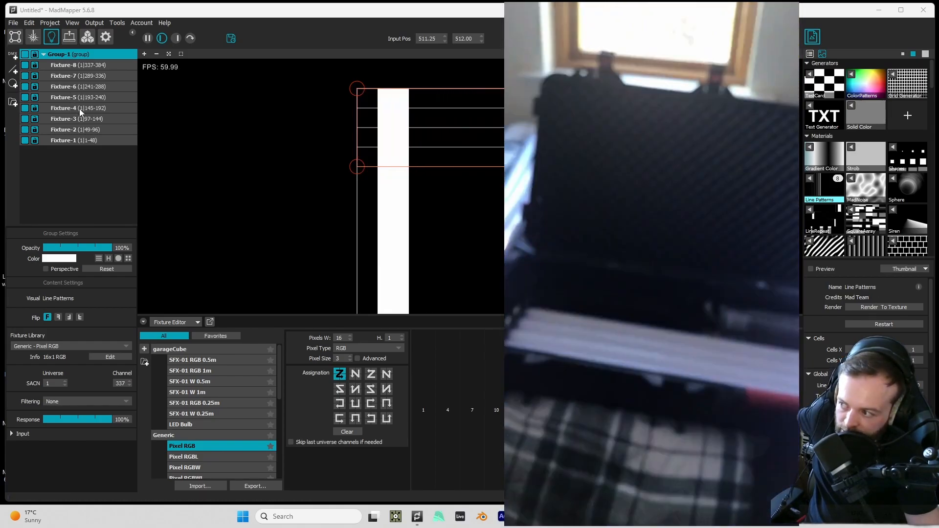
Step: Rotate Fixture-1 through Fixture-4 together by 180 degrees in place, and reselect the whole group
click(79, 109)
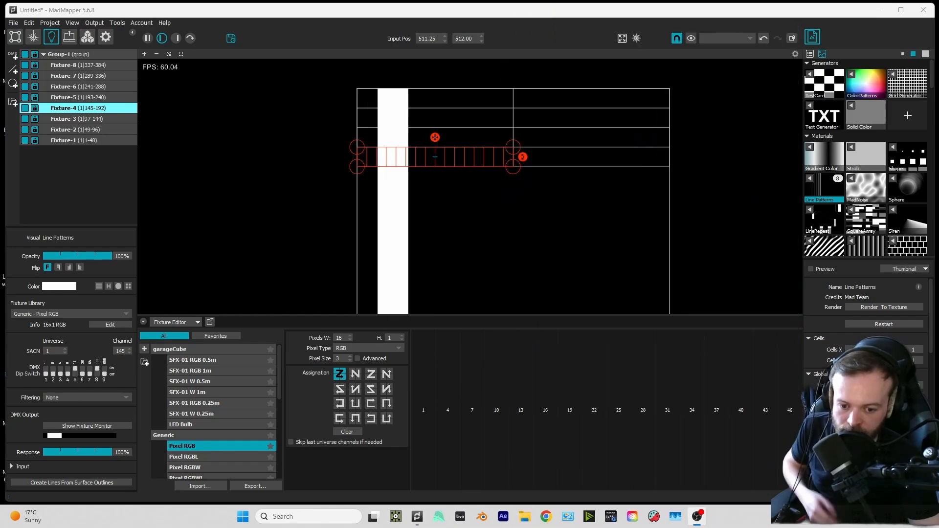
shift+click(93, 140)
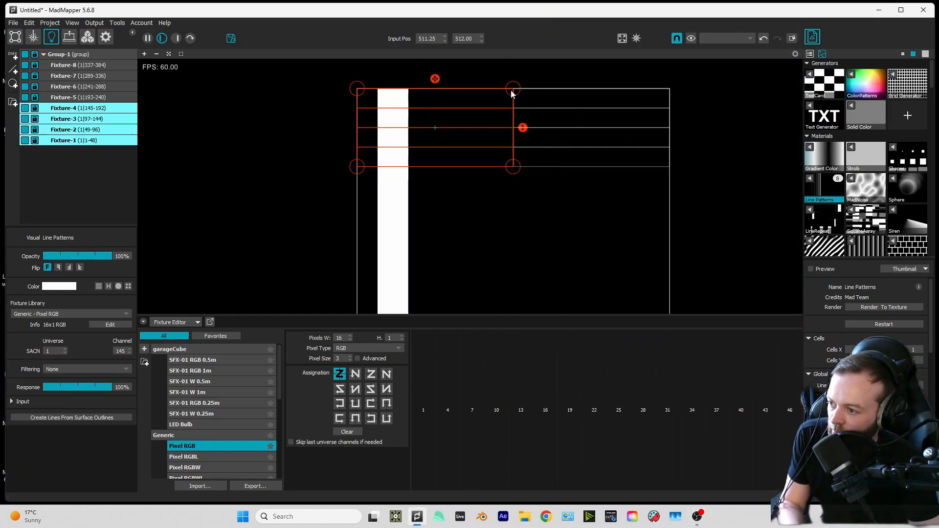
drag(522, 127, 367, 124)
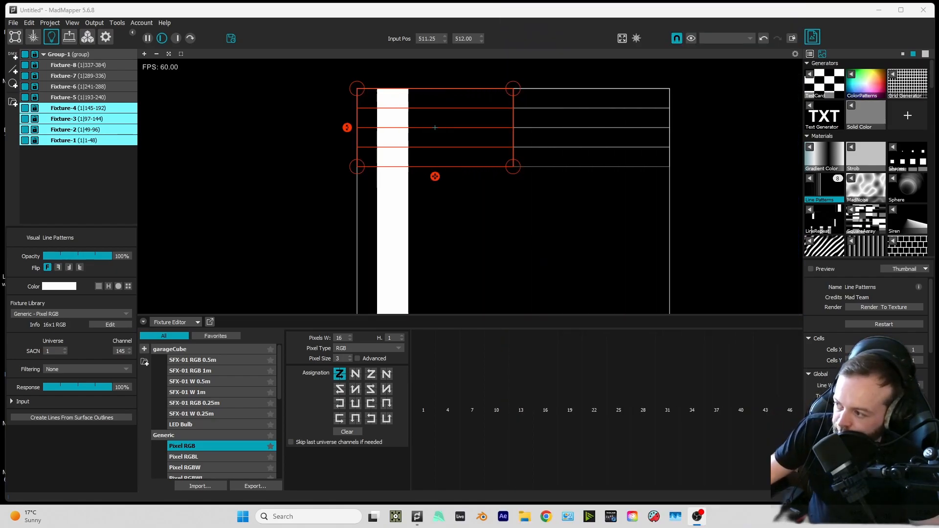
click(72, 55)
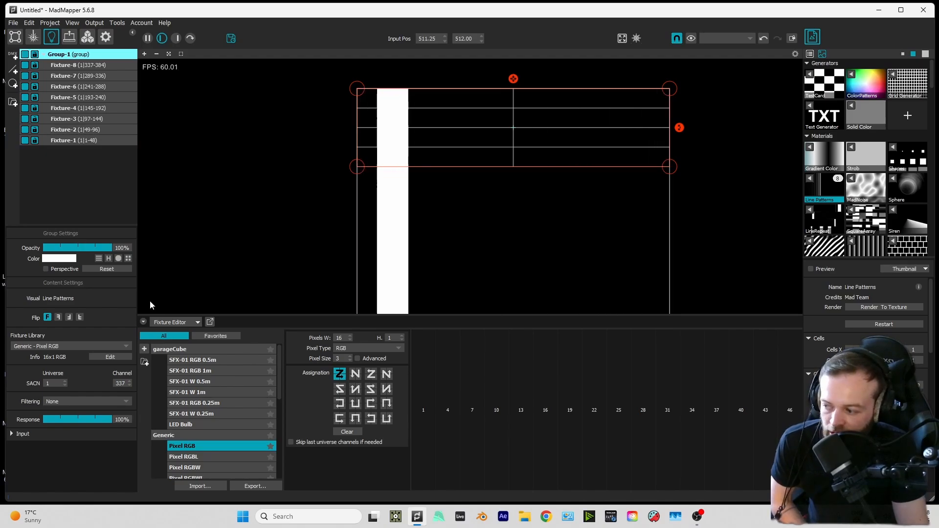
Step: Show Scenes / Cues in a separate floating window, lock that window, and narrow it to about four columns
click(198, 322)
click(188, 331)
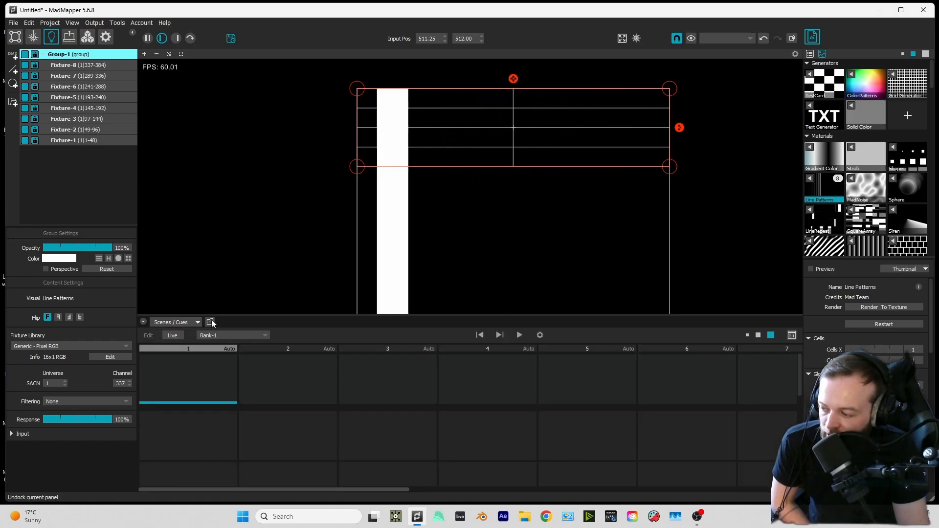
click(211, 322)
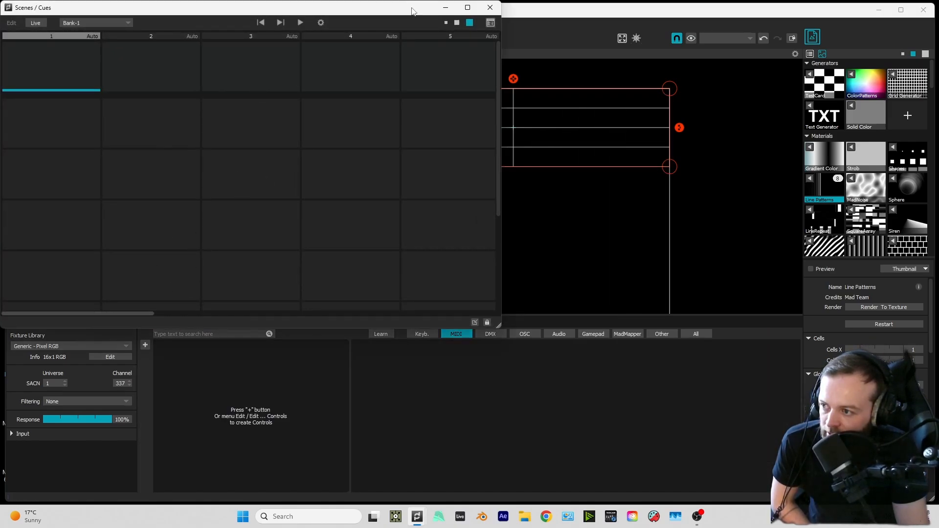
drag(413, 10, 656, 44)
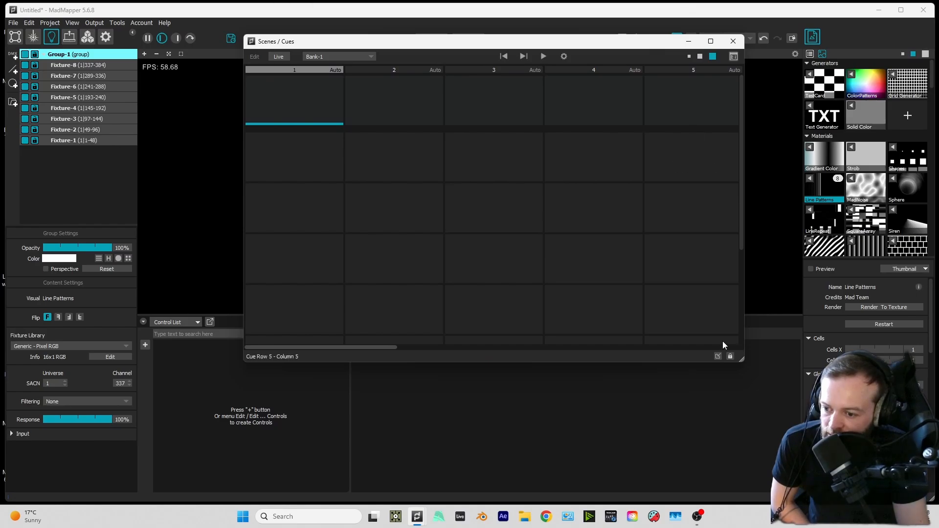
click(730, 357)
drag(744, 360, 643, 360)
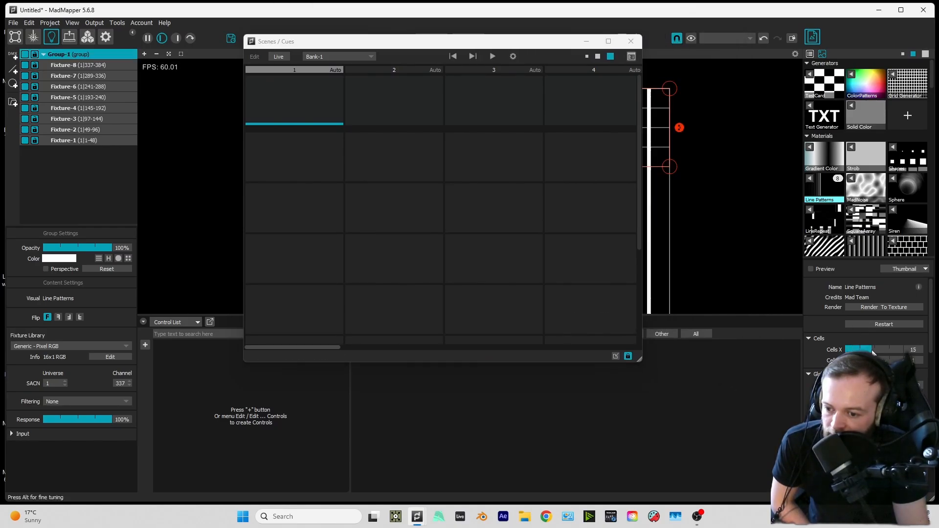
Step: Set the Line Patterns material's Cells X to 1, and add all objects to the first cue in column 1
drag(854, 361, 818, 371)
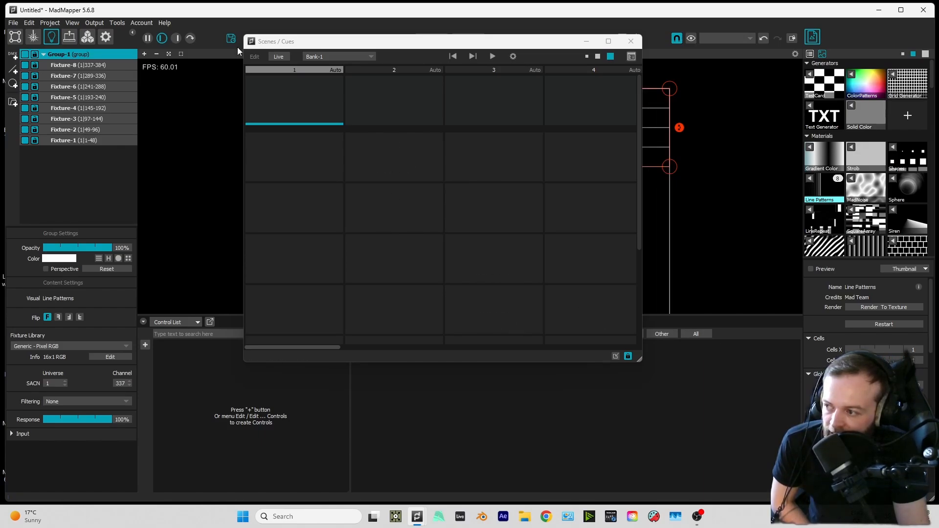
drag(433, 41, 558, 40)
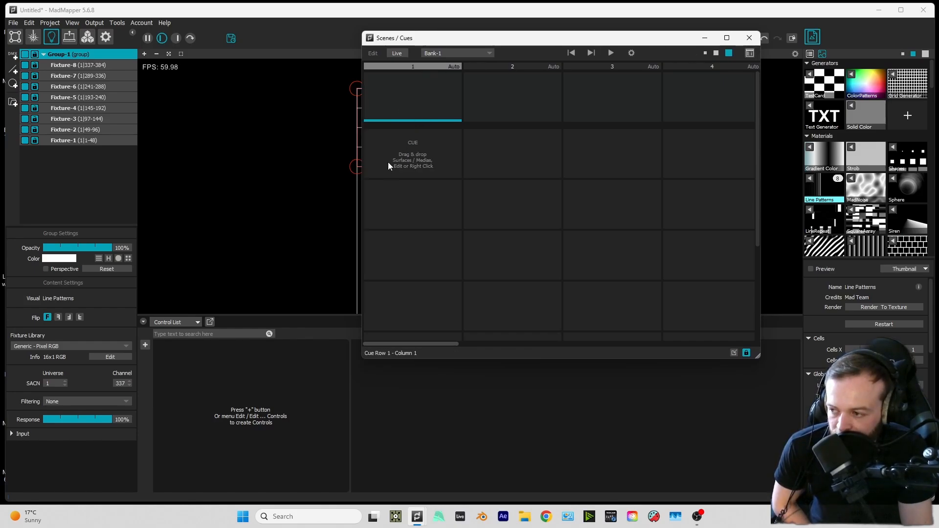
right_click(411, 151)
mouse_move(427, 154)
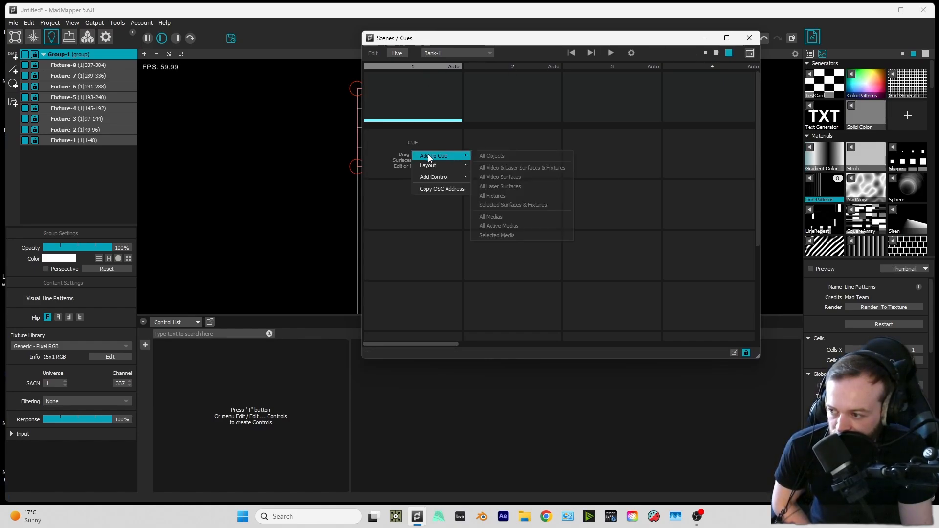
click(539, 154)
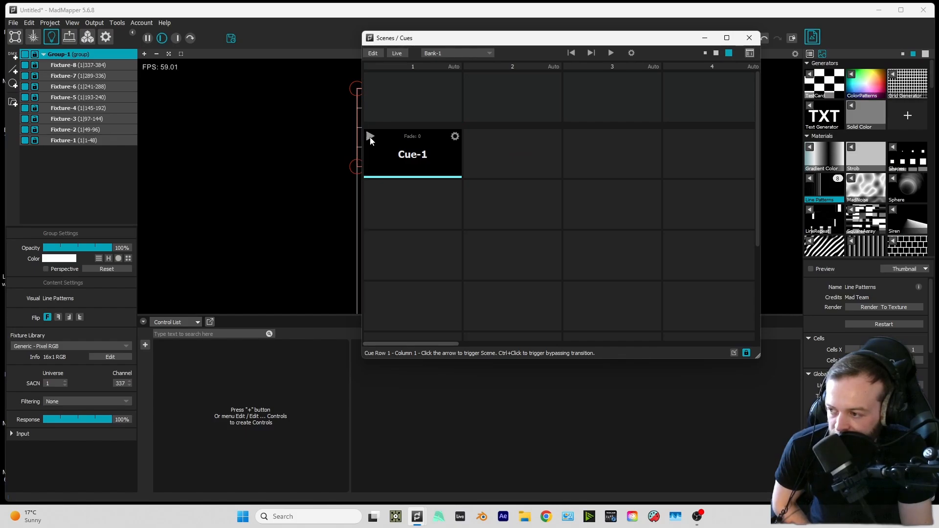
Step: Add all objects to the second-row cue in column 1, directly below Cue-1
scroll(866, 313, down, 4)
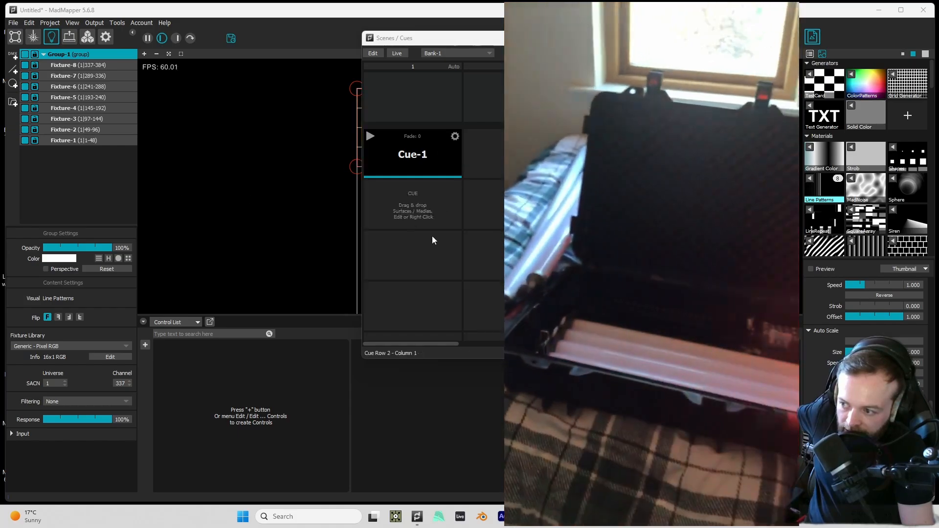
right_click(426, 212)
click(494, 216)
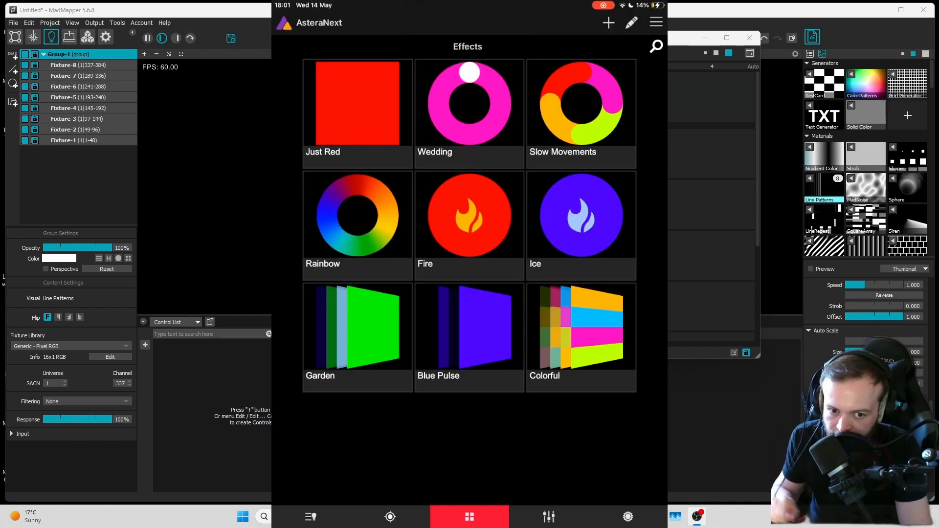
Step: In AsteraNext, list the connected lights and open the settings of light 001
click(310, 516)
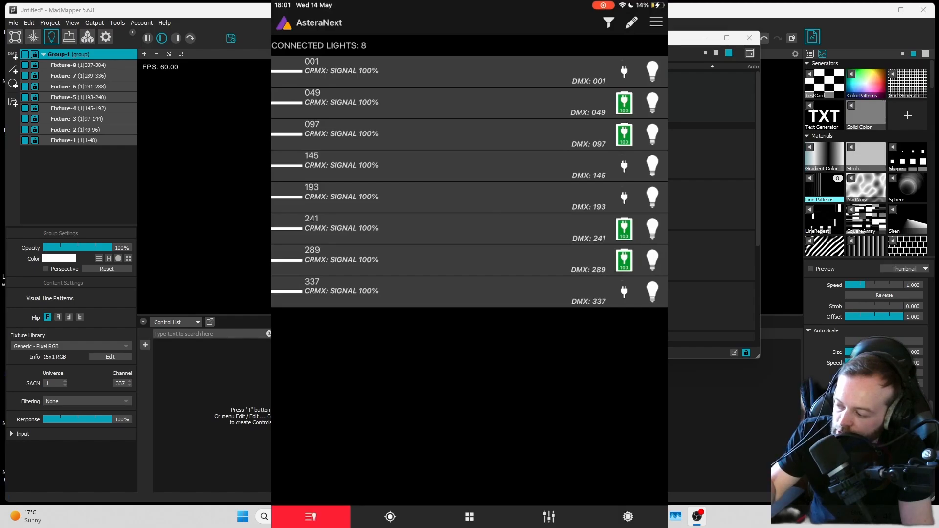
click(342, 68)
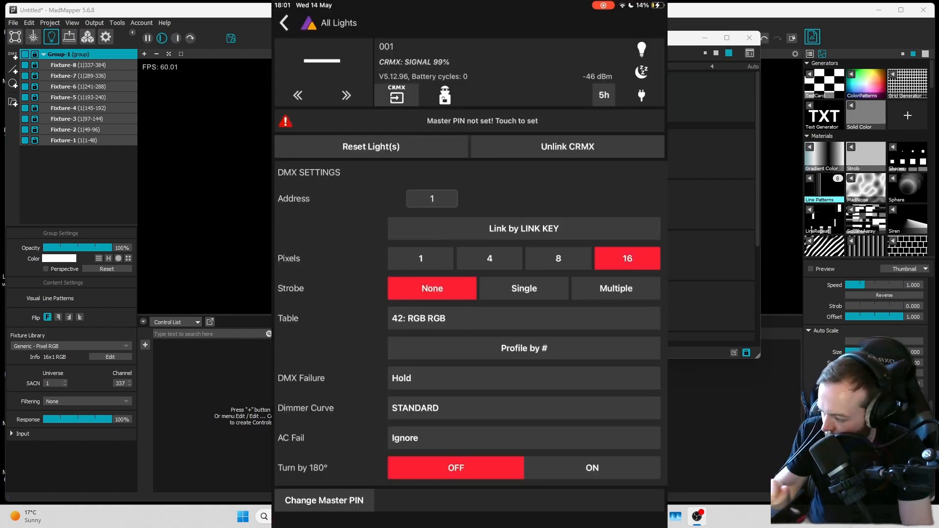